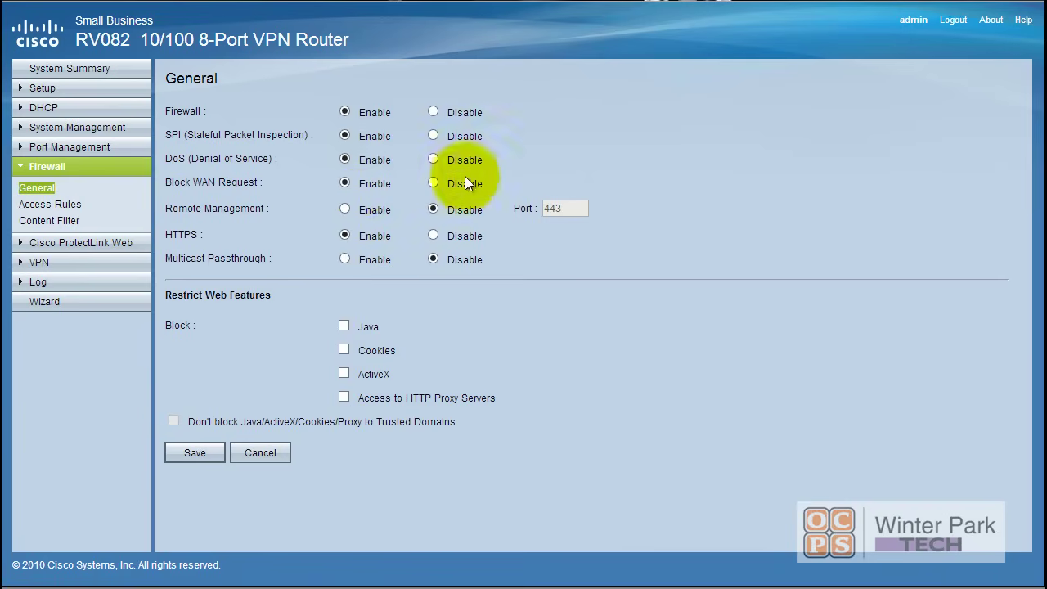
pyautogui.click(1022, 21)
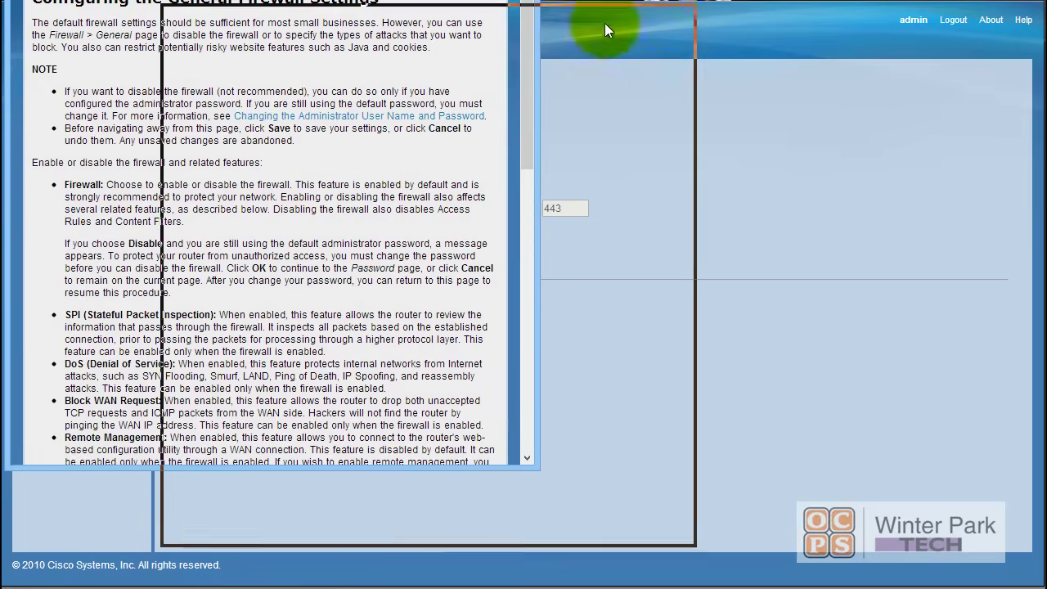
pyautogui.moveTo(848, 18); pyautogui.dragTo(848, 17)
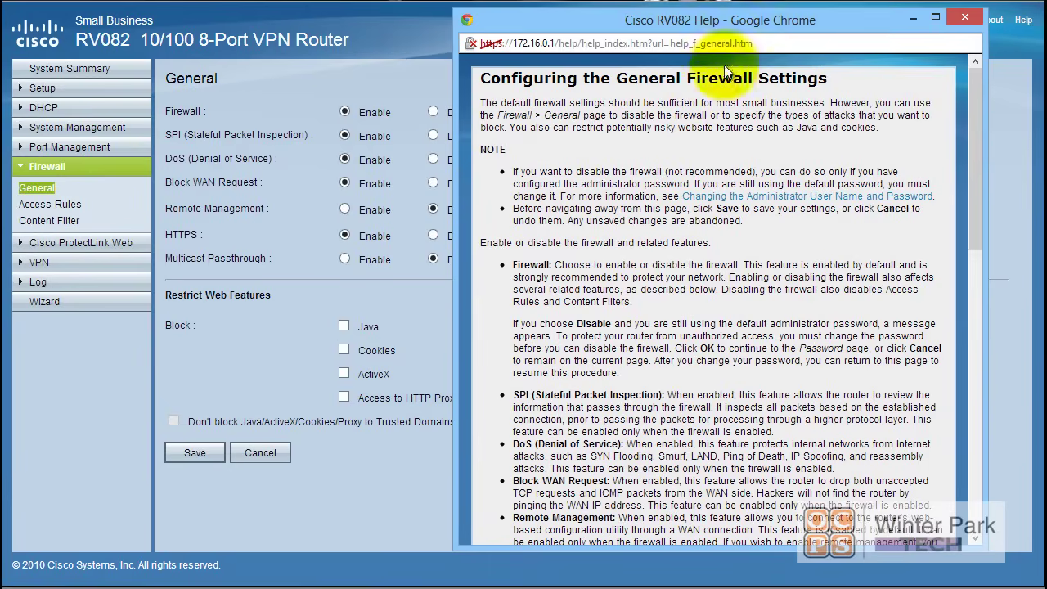
pyautogui.click(328, 242)
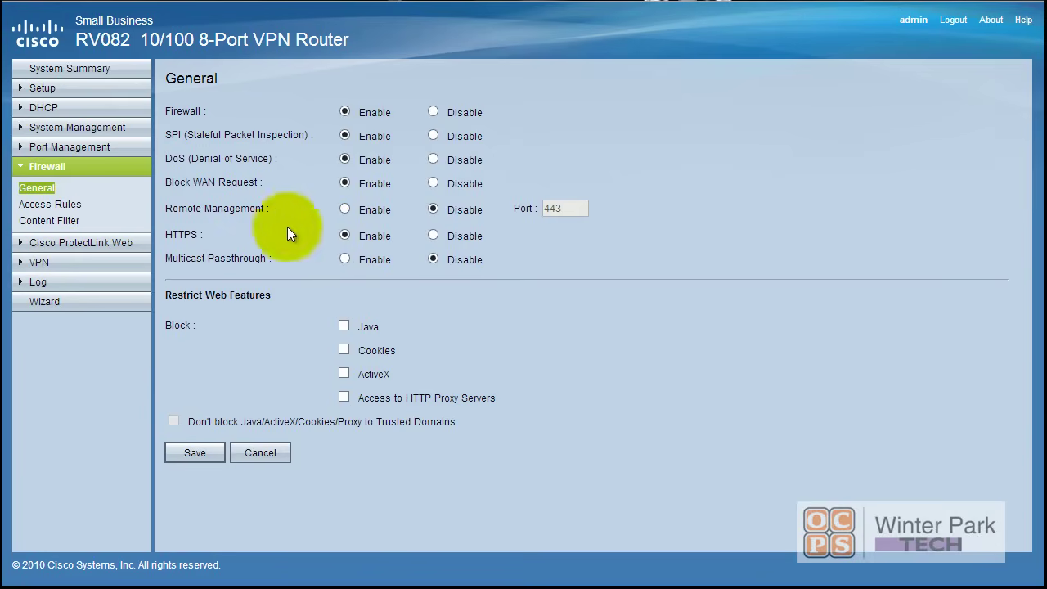
# Open Firewall > Access Rules to view the three default IPv4 rules.
pyautogui.click(55, 207)
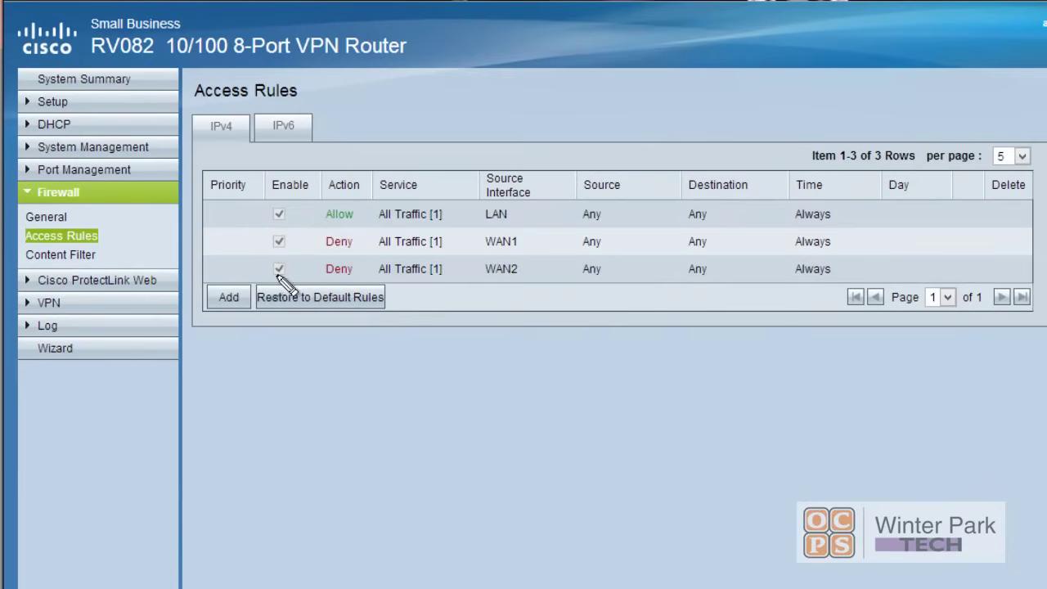
# Add and save an unlogged Allow rule for SMTP from ANY source to single destination 172.16.0.105.
pyautogui.click(229, 296)
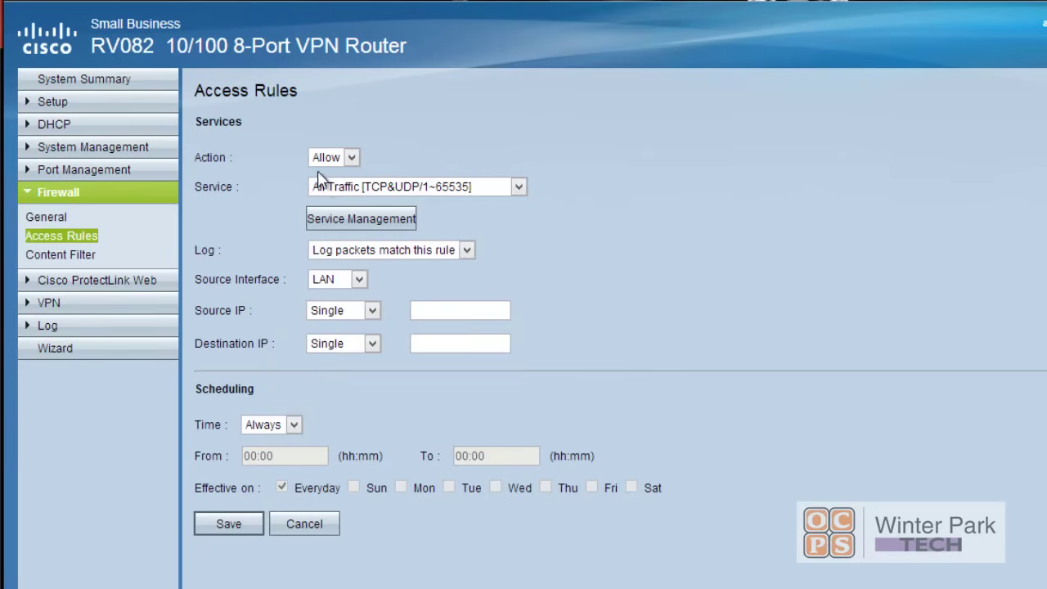
pyautogui.click(339, 186)
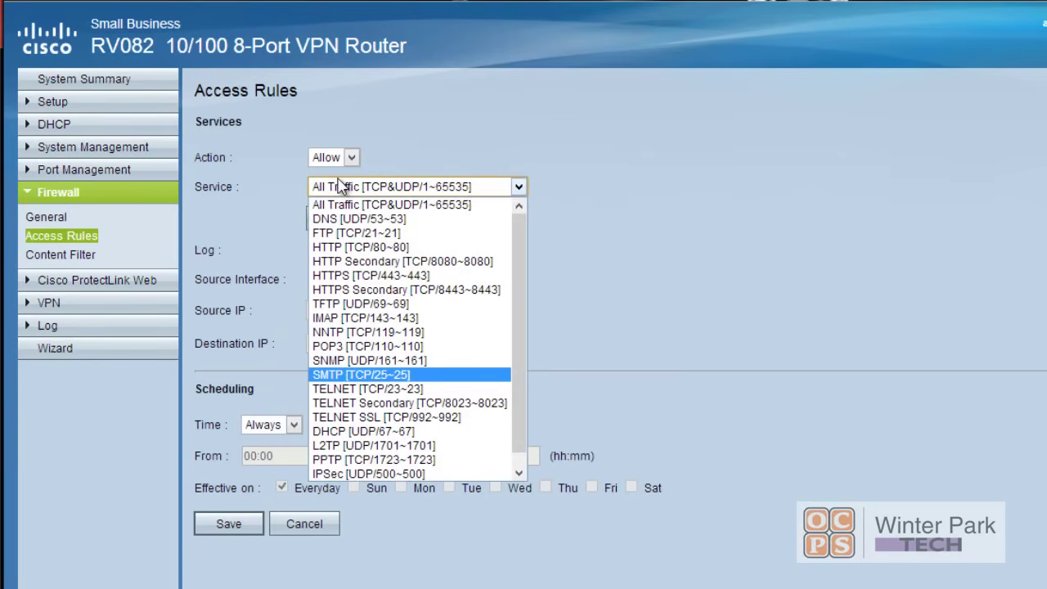
pyautogui.click(382, 376)
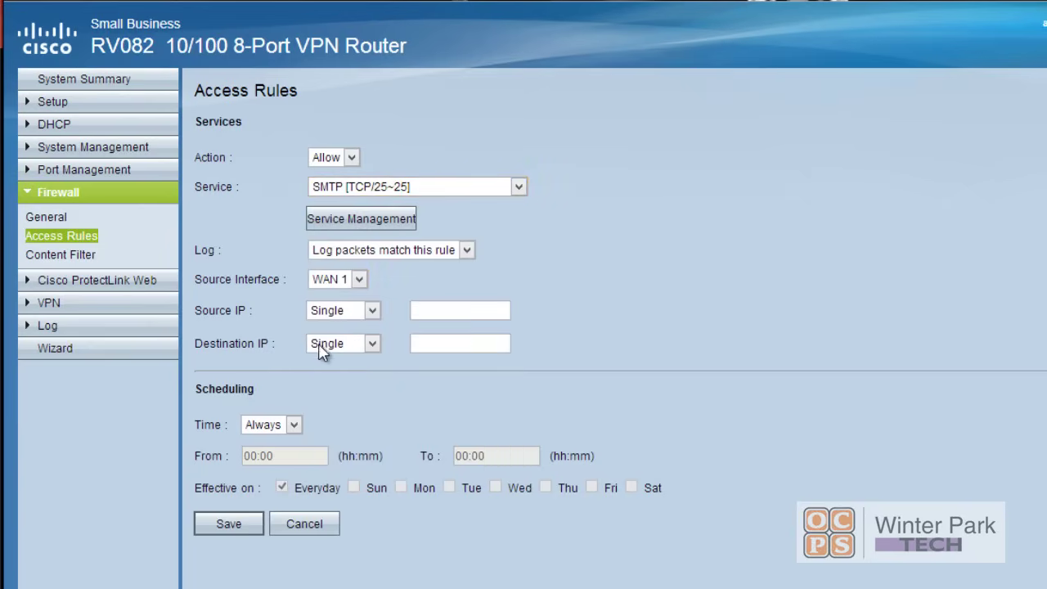
pyautogui.click(467, 250)
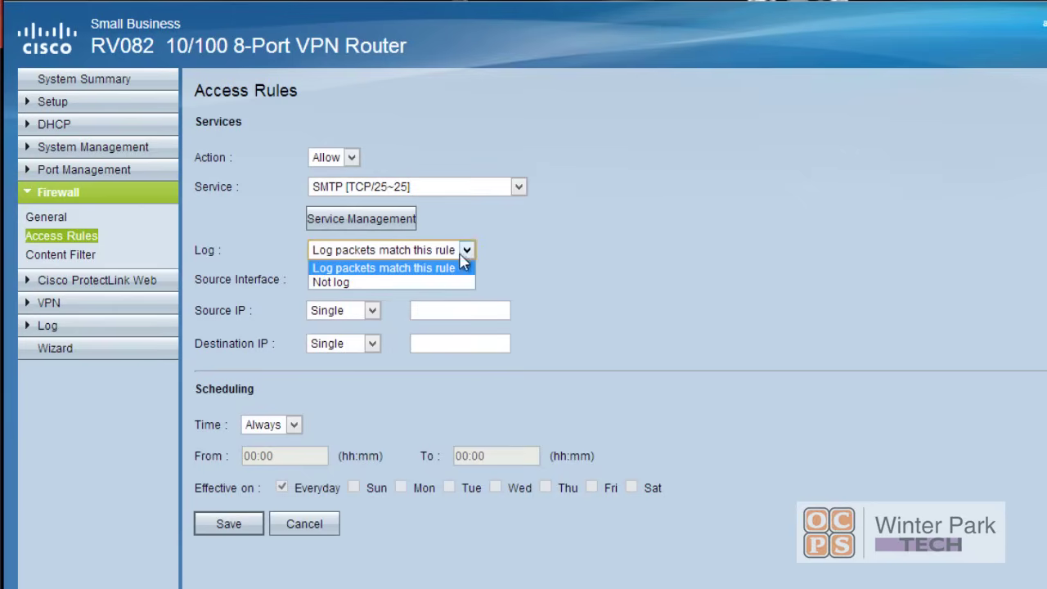
pyautogui.click(434, 280)
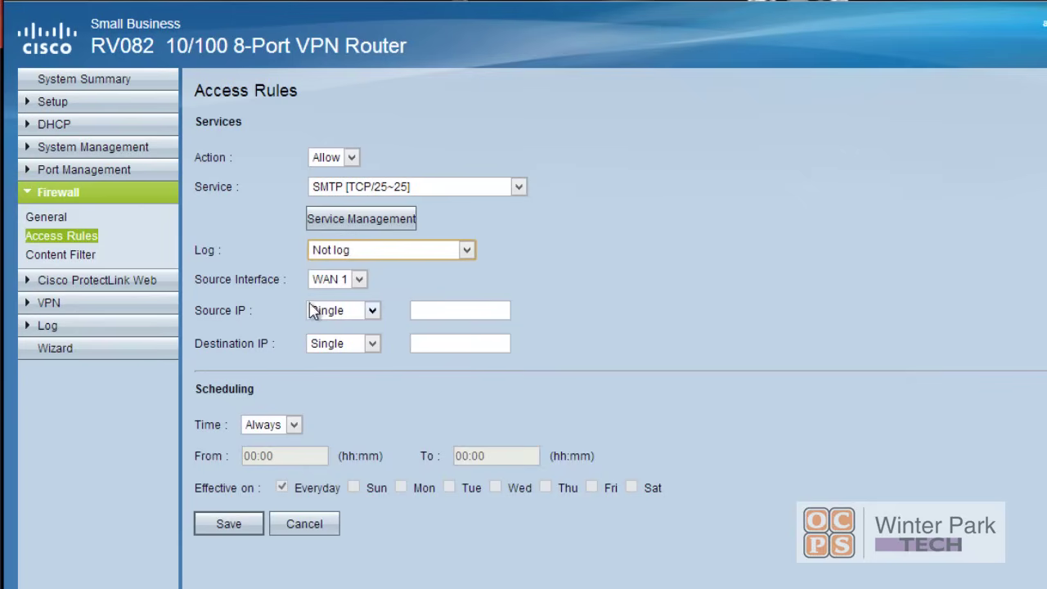
pyautogui.click(372, 312)
pyautogui.click(332, 328)
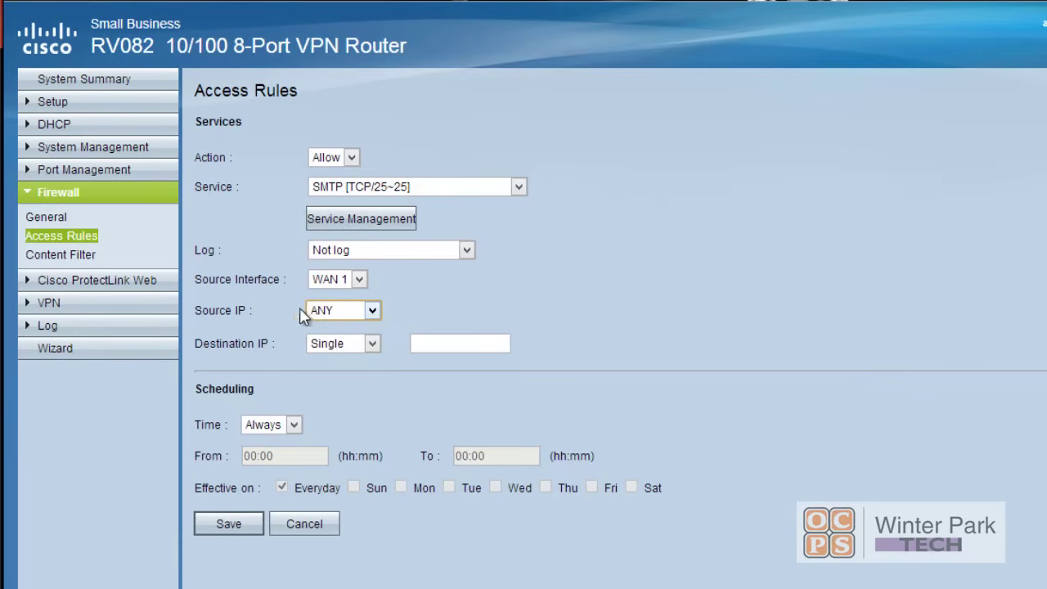
pyautogui.click(373, 345)
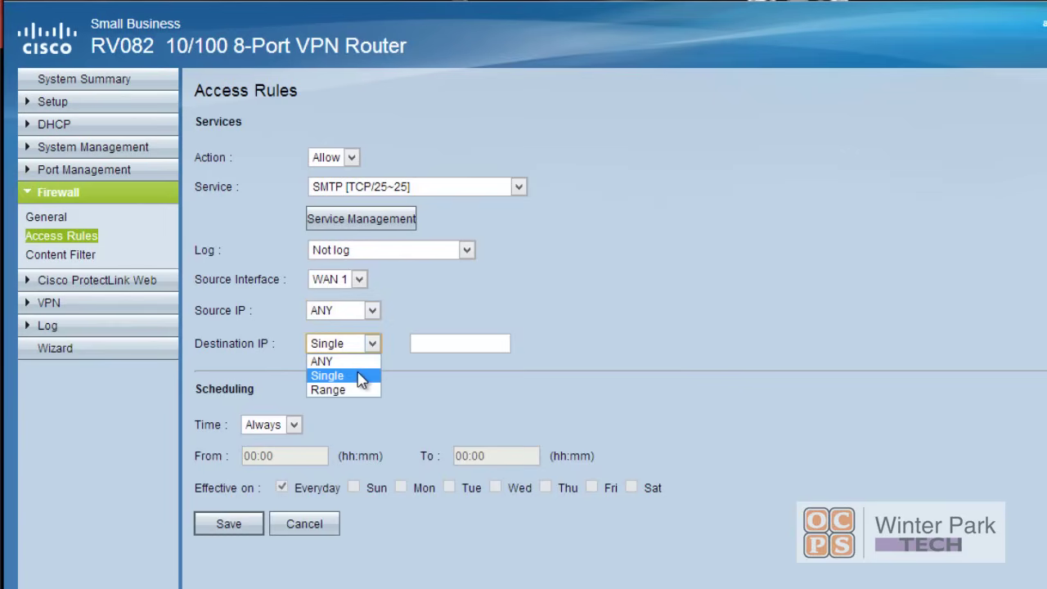
pyautogui.click(361, 376)
pyautogui.click(435, 346)
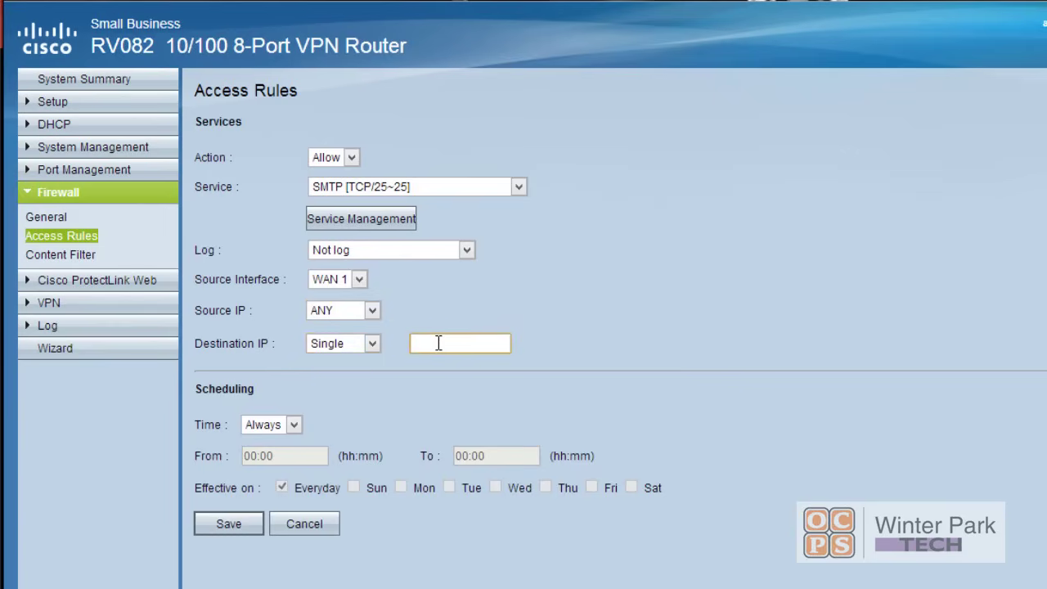
pyautogui.write('172.16.0.105')
pyautogui.click(233, 528)
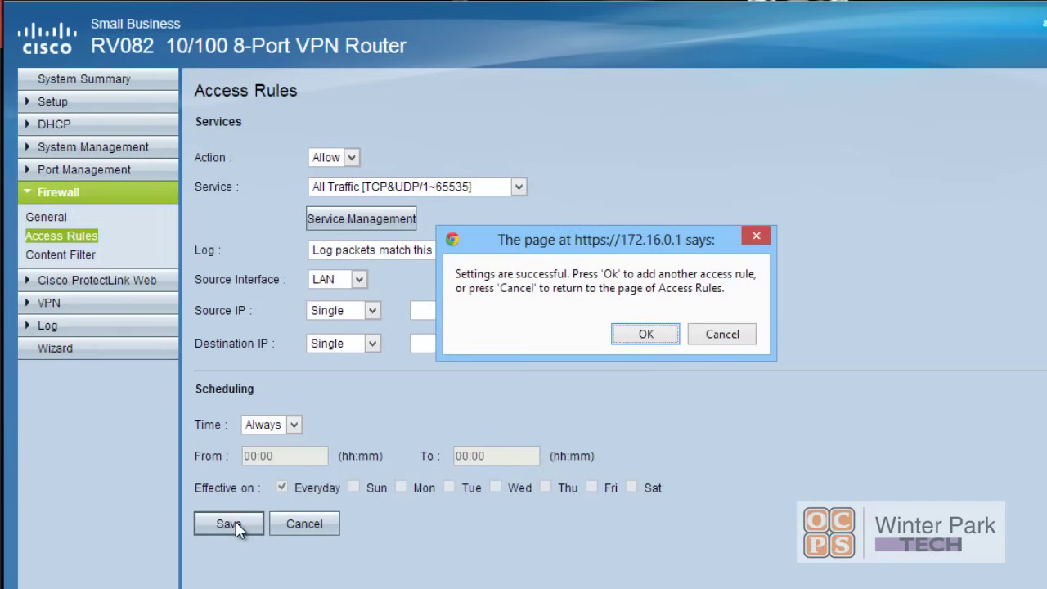
# Dismiss the success confirmation to see the SMTP rule at priority 1.
pyautogui.click(661, 338)
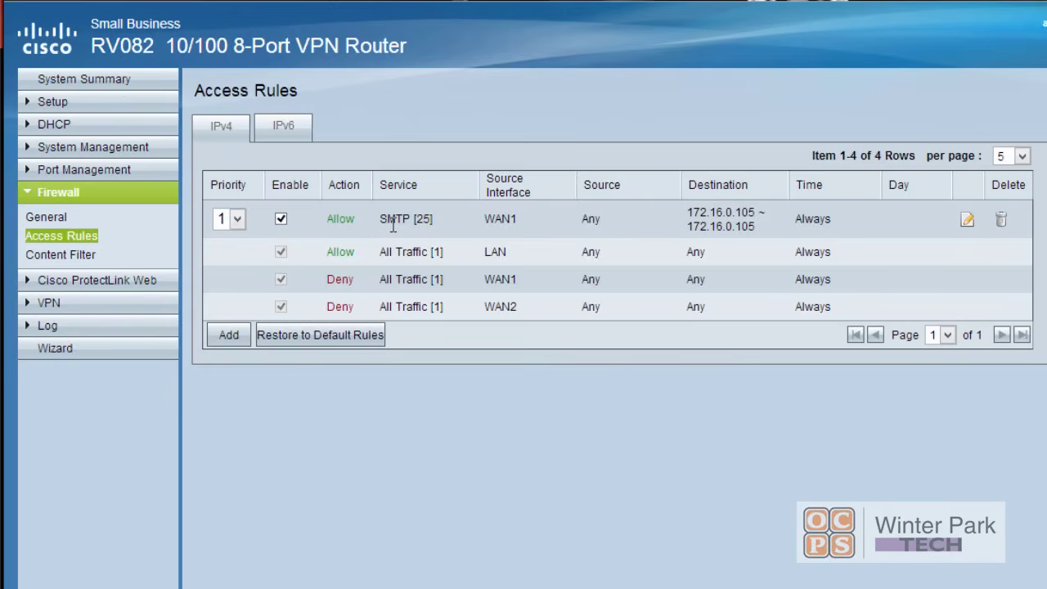
# Add an unlogged HTTP Allow rule on WAN 1 from ANY source to 172.16.0.110, saved and confirmed.
pyautogui.click(229, 336)
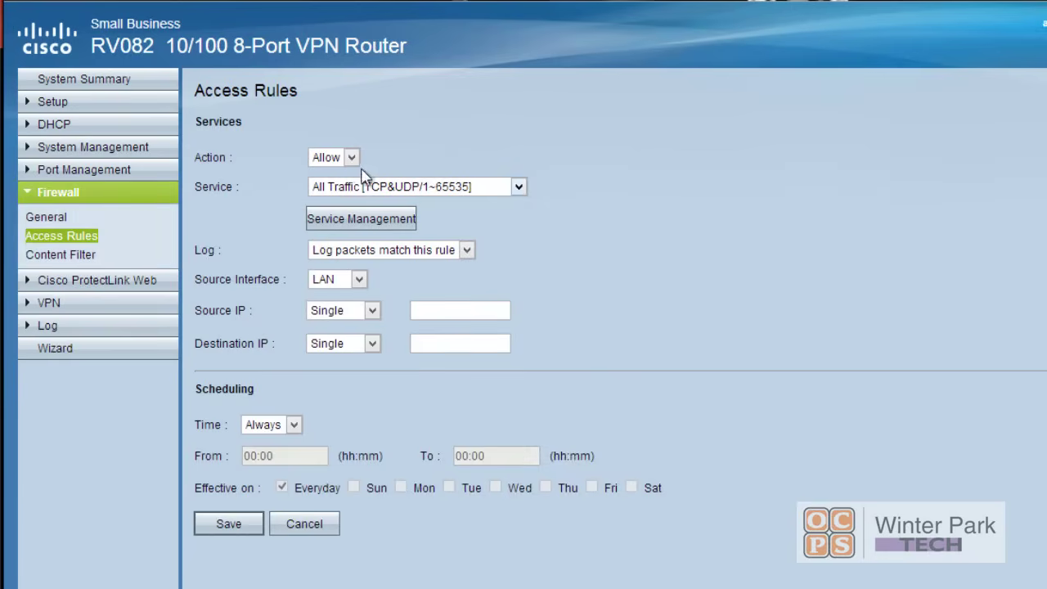
pyautogui.click(469, 195)
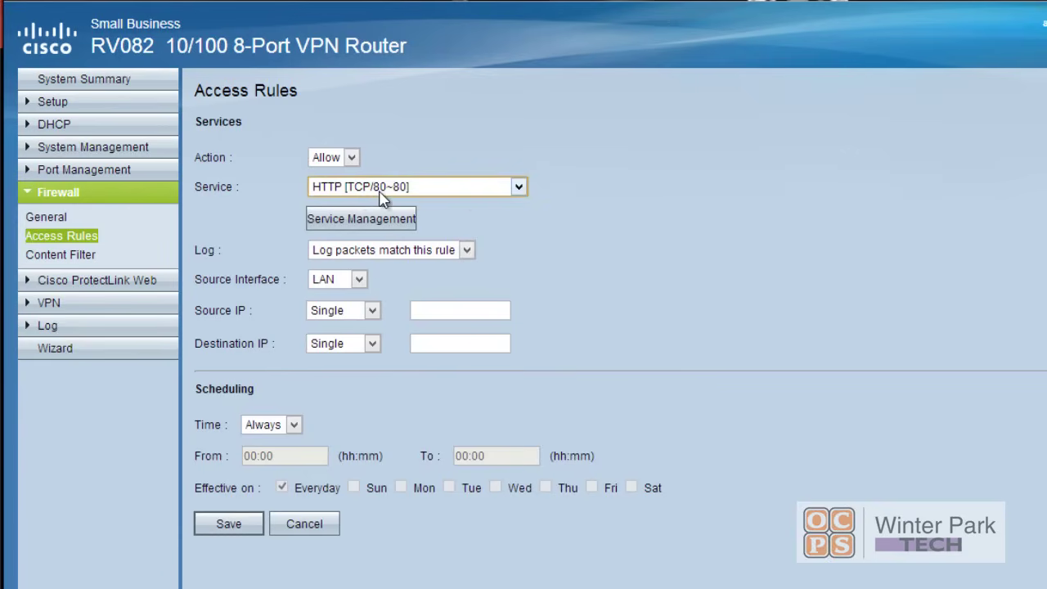
pyautogui.click(467, 252)
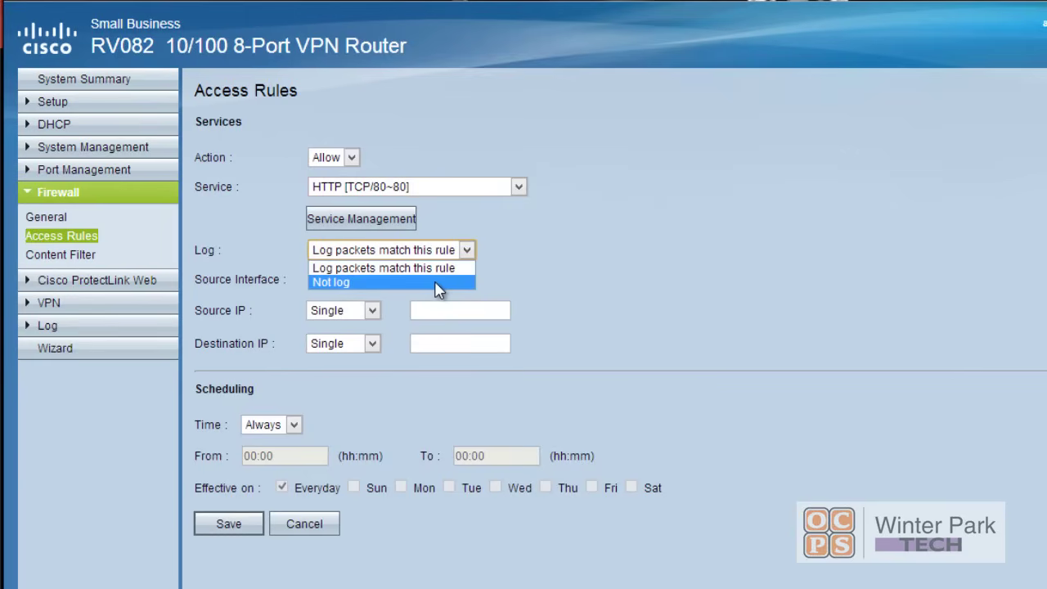
pyautogui.click(438, 282)
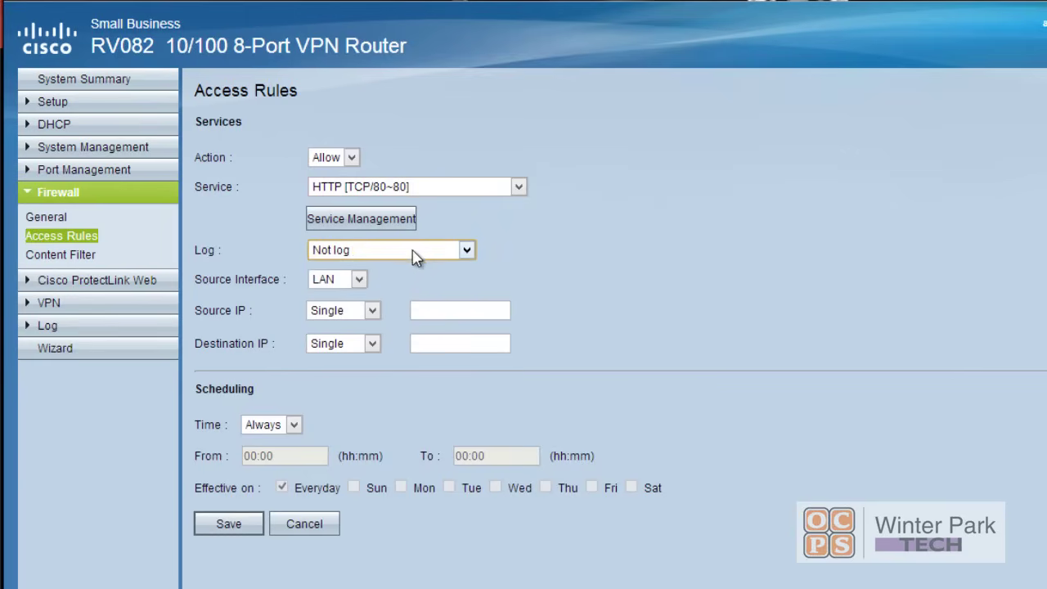
pyautogui.click(358, 280)
pyautogui.click(350, 314)
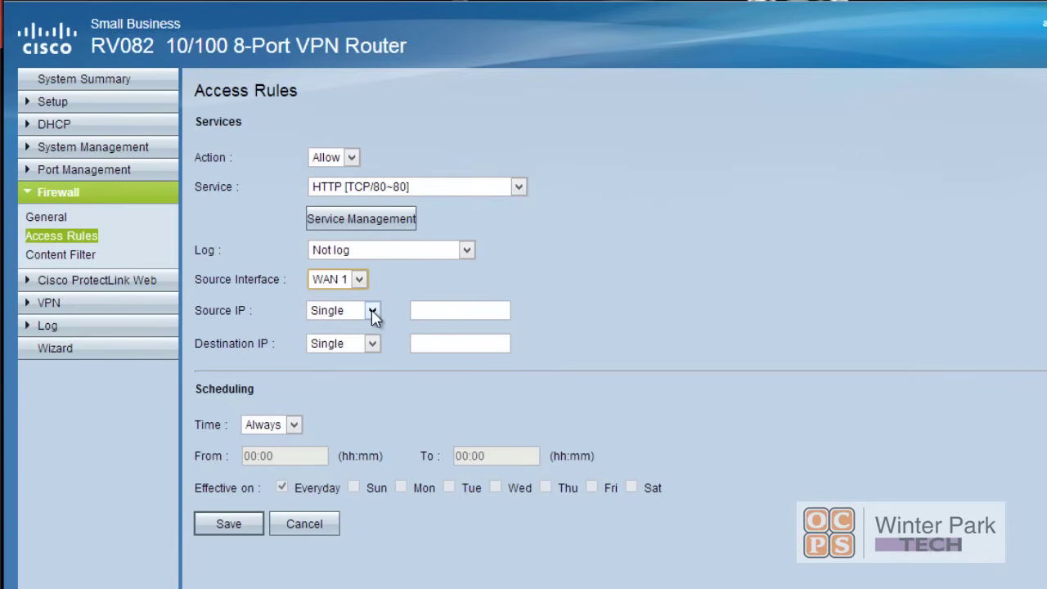
pyautogui.click(372, 310)
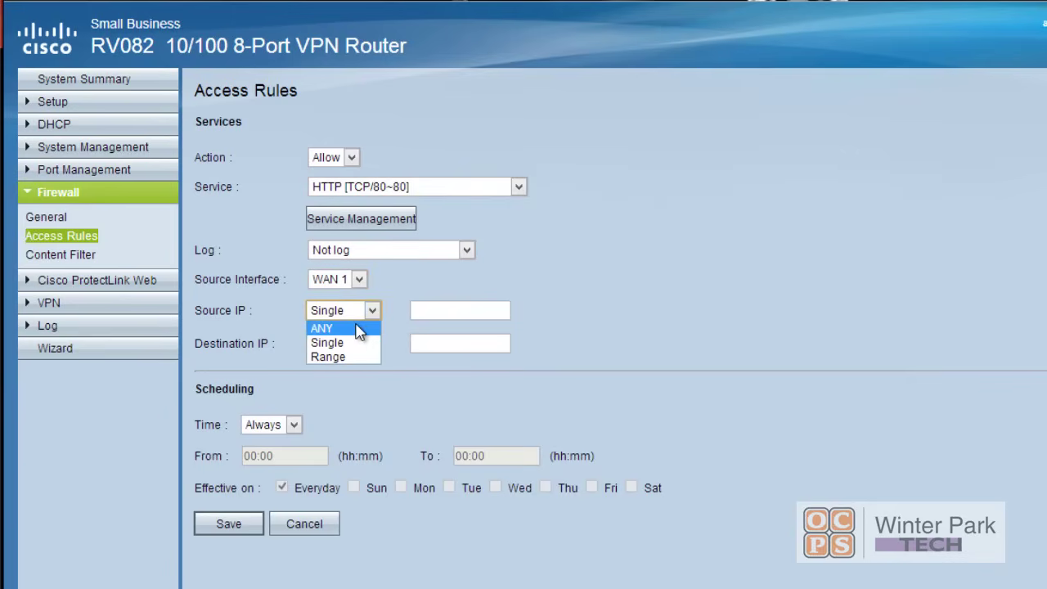
pyautogui.click(357, 328)
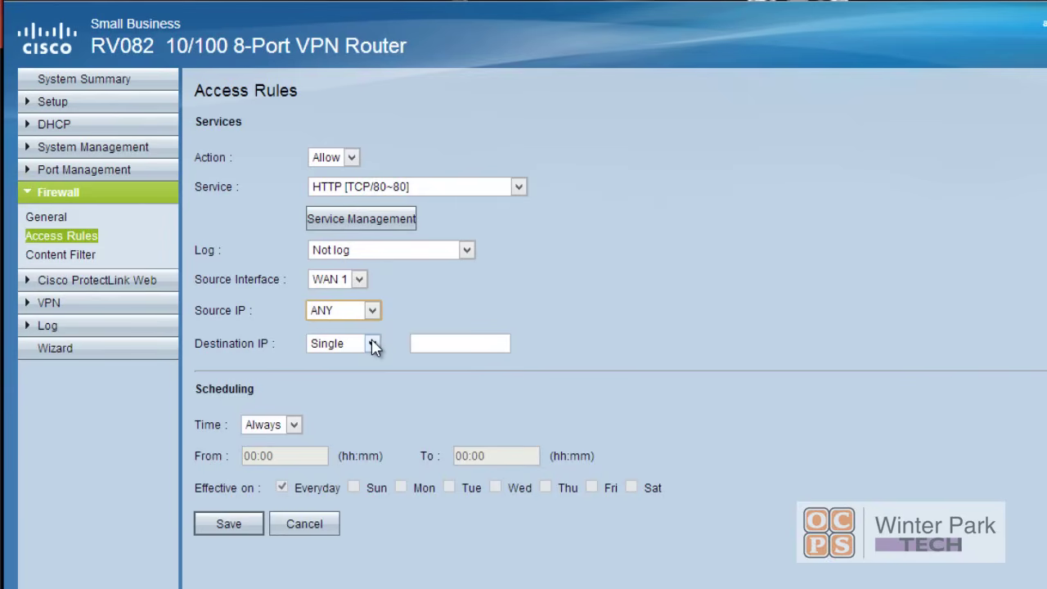
pyautogui.click(422, 343)
pyautogui.write('172.16.0.110')
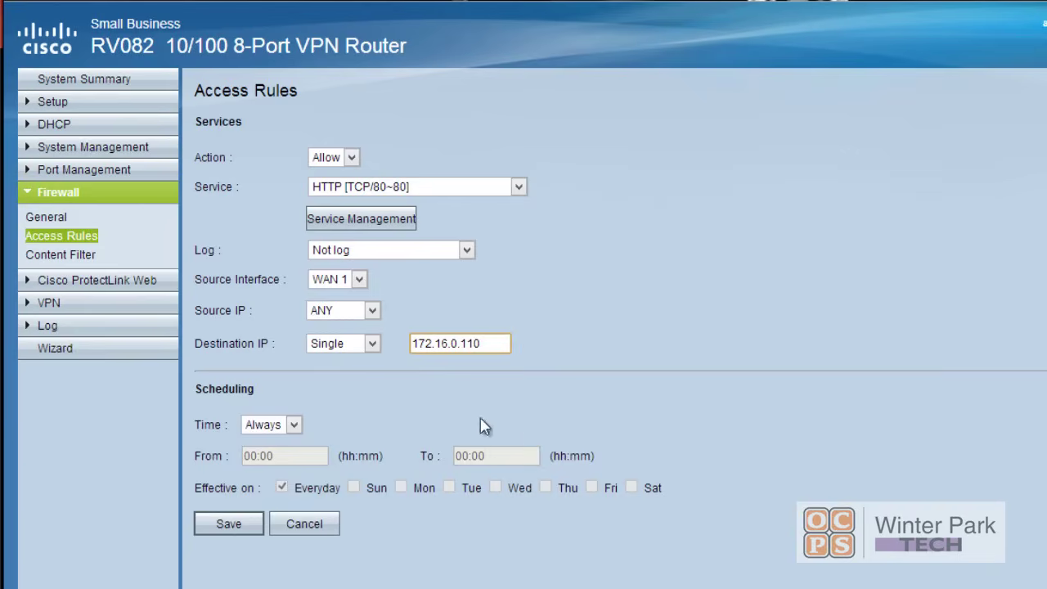
pyautogui.click(229, 524)
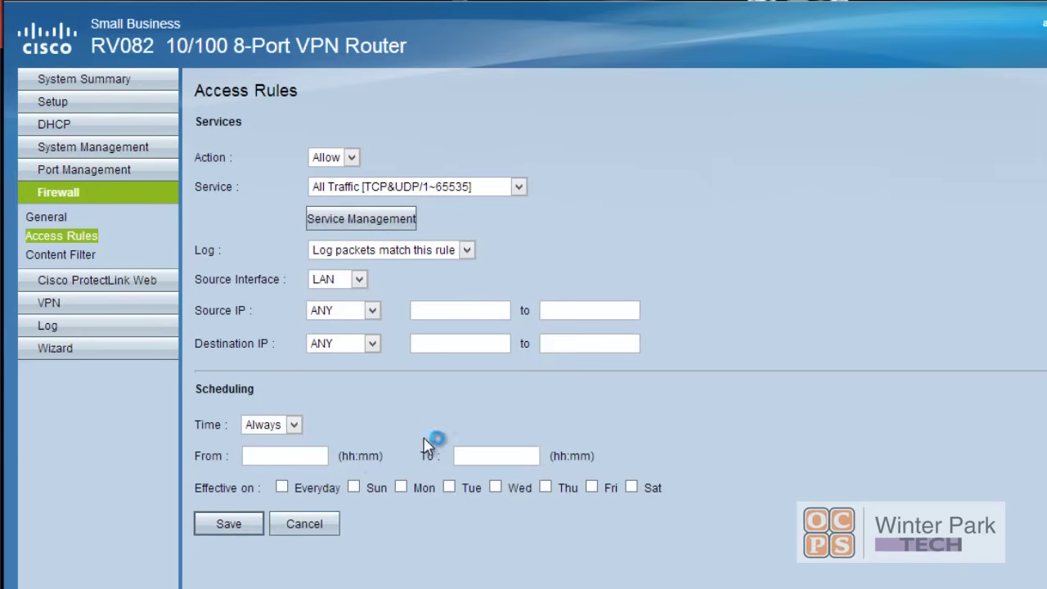
pyautogui.click(637, 335)
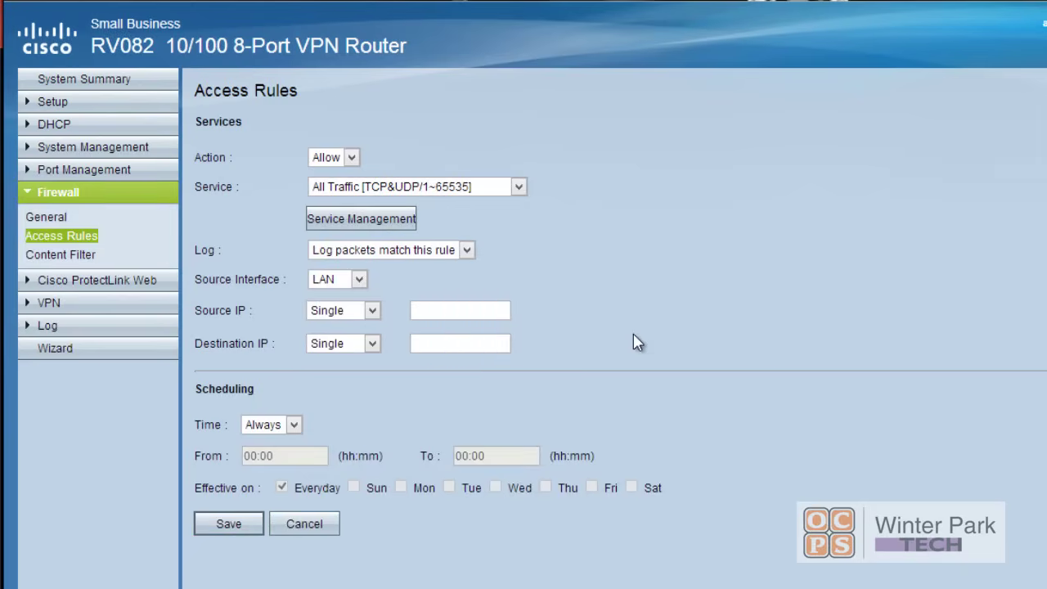
# Return to the Access Rules table listing the HTTP and SMTP WAN1 Allow rules.
pyautogui.click(86, 239)
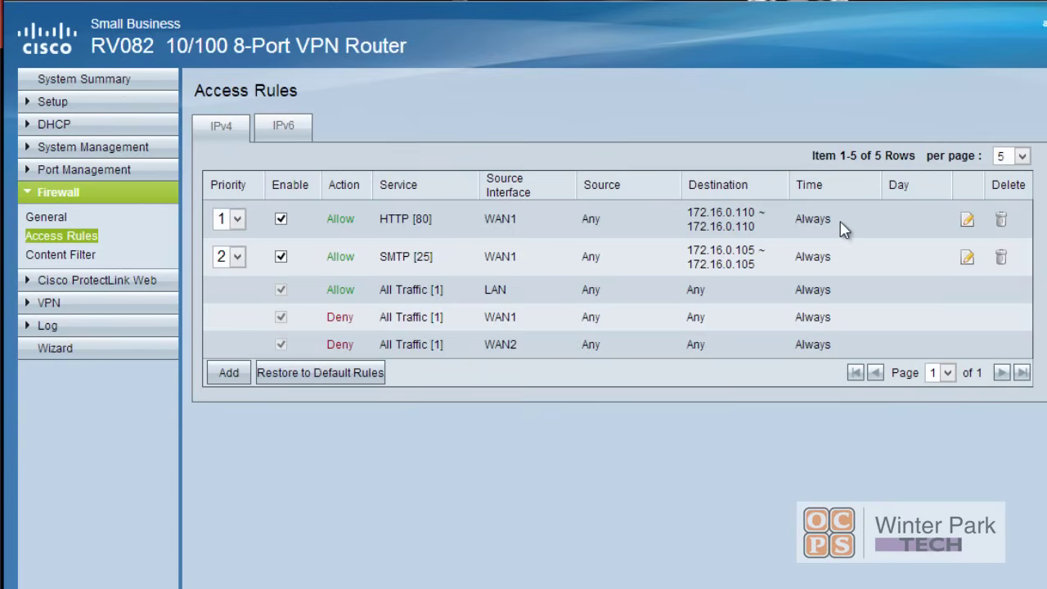
# Start a new access rule with service HTTPS and logging set to Not log.
pyautogui.click(227, 375)
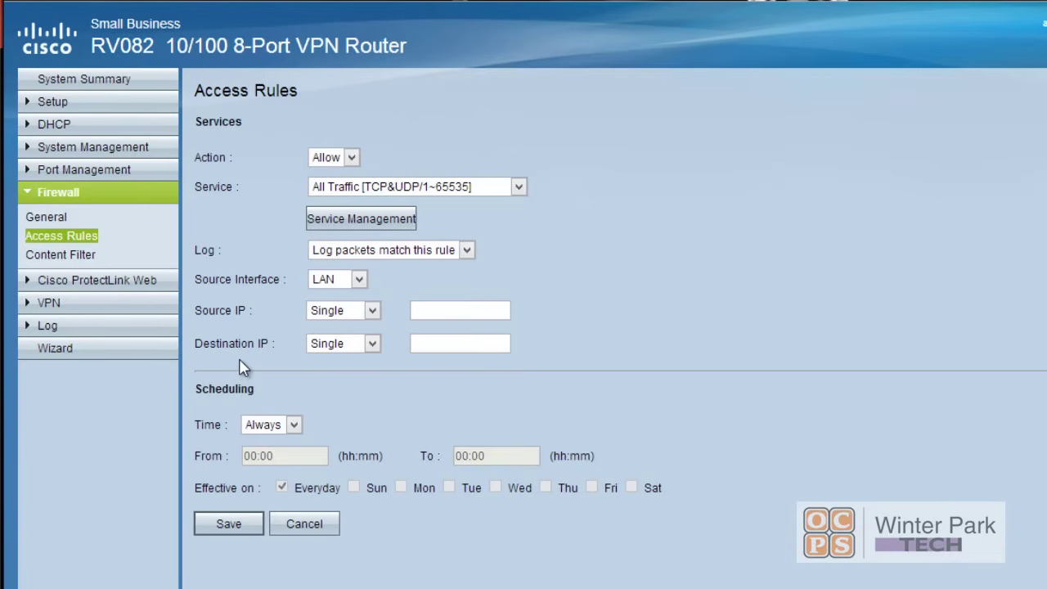
pyautogui.hotkey('alt', 'Down')
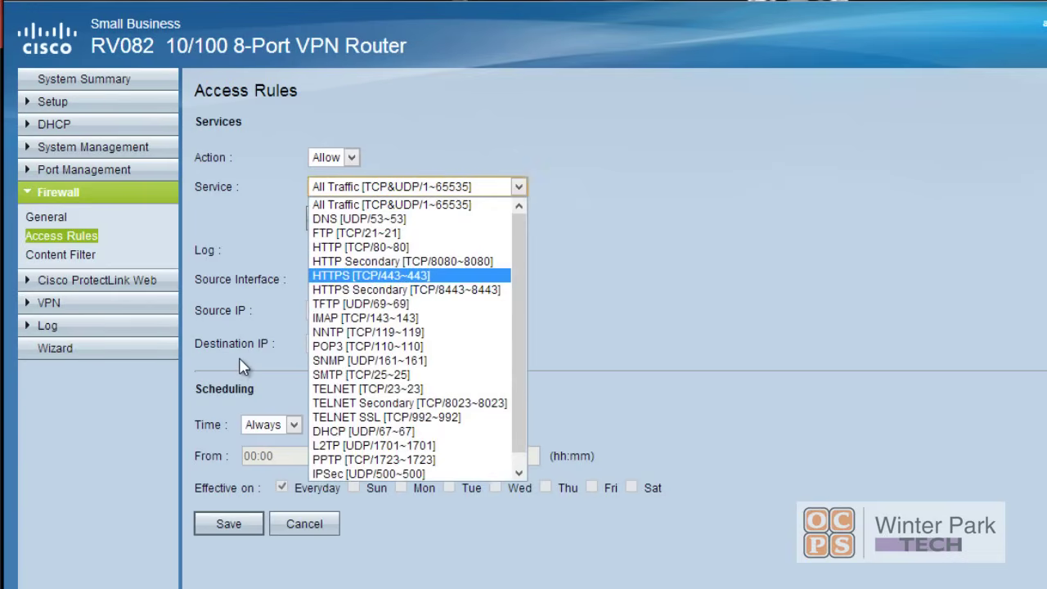
pyautogui.click(349, 280)
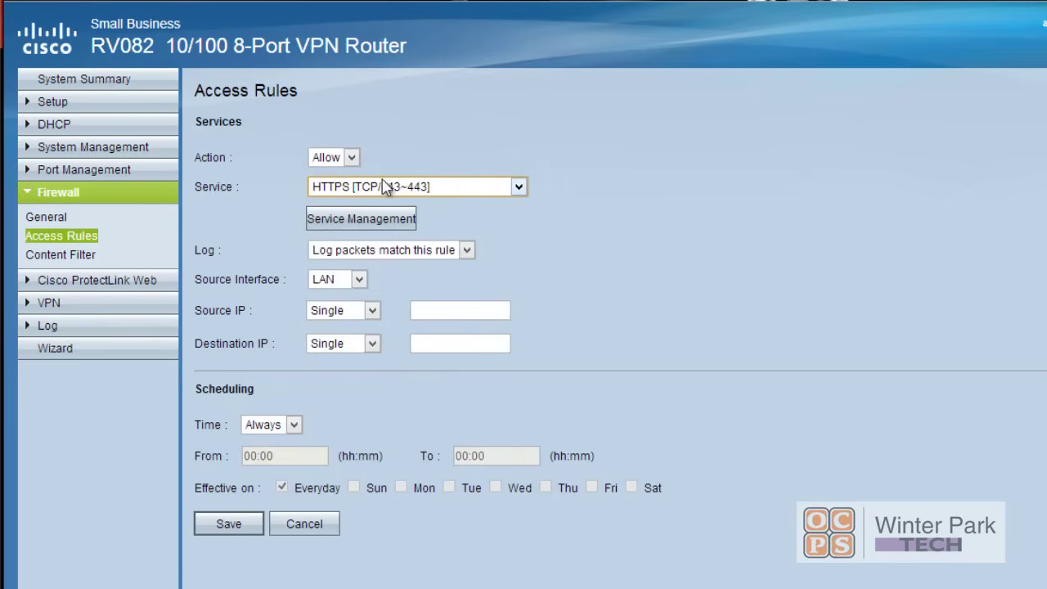
pyautogui.click(466, 250)
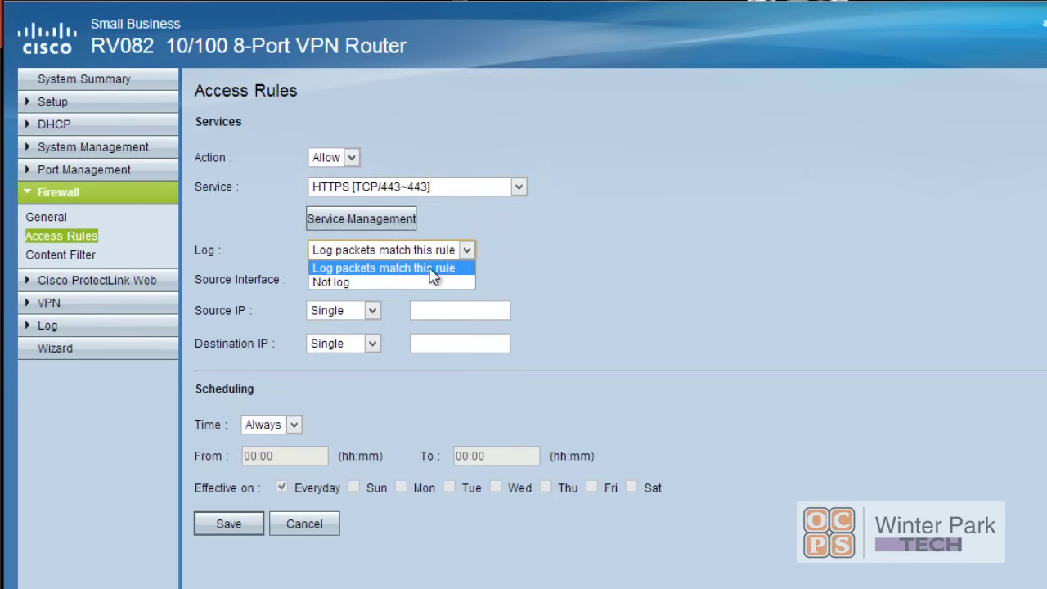
pyautogui.click(422, 284)
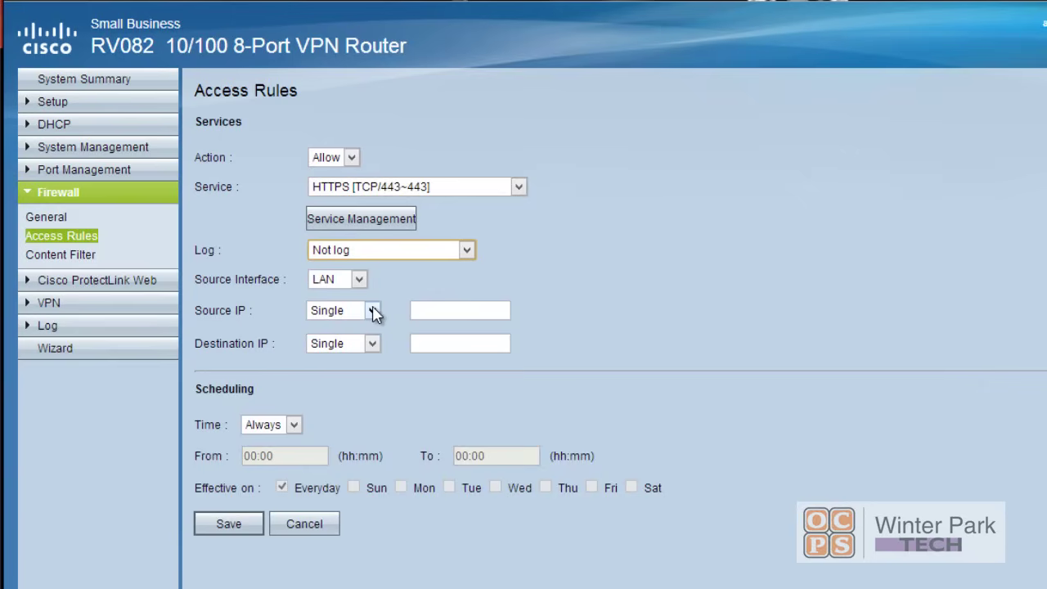
# Set the rule's source IP to ANY.
pyautogui.click(372, 313)
pyautogui.click(359, 328)
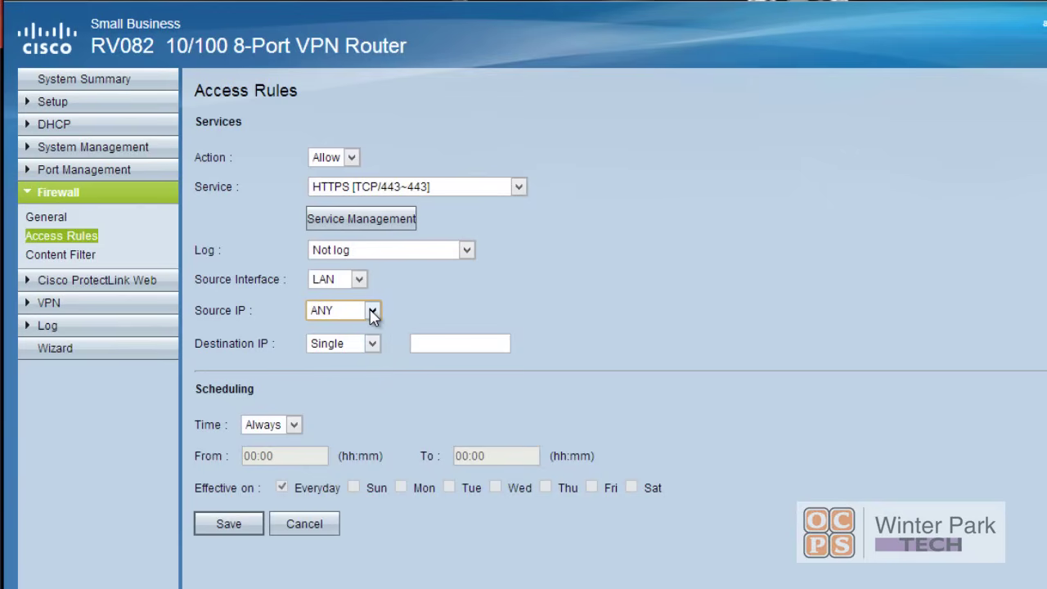
pyautogui.click(372, 313)
pyautogui.click(367, 344)
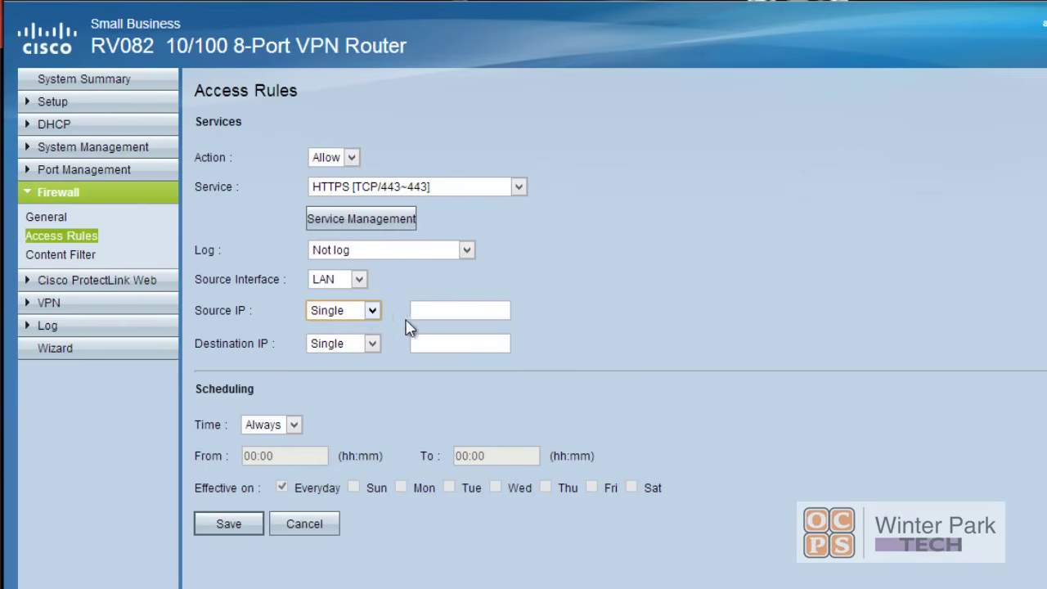
pyautogui.click(372, 310)
pyautogui.click(354, 329)
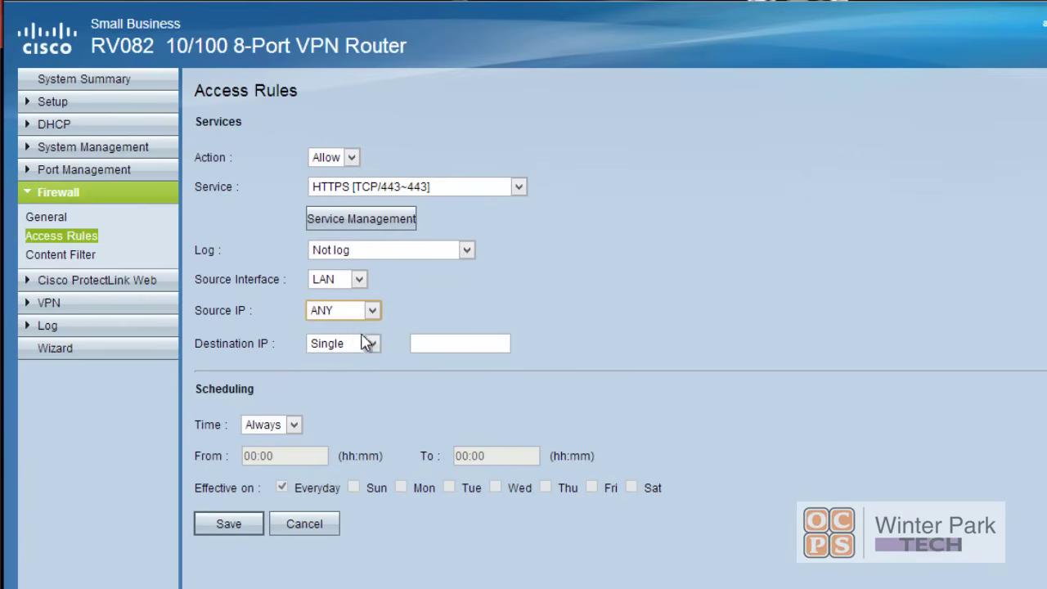
# Set single destination 172.16.0.110, save the HTTPS rule and close the confirmation.
pyautogui.click(375, 347)
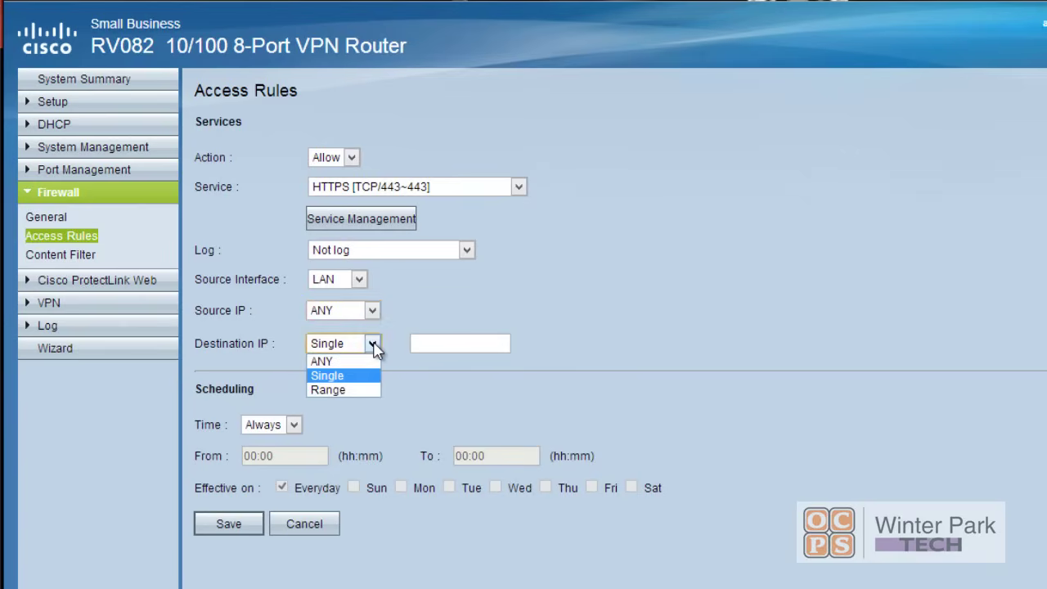
pyautogui.click(353, 373)
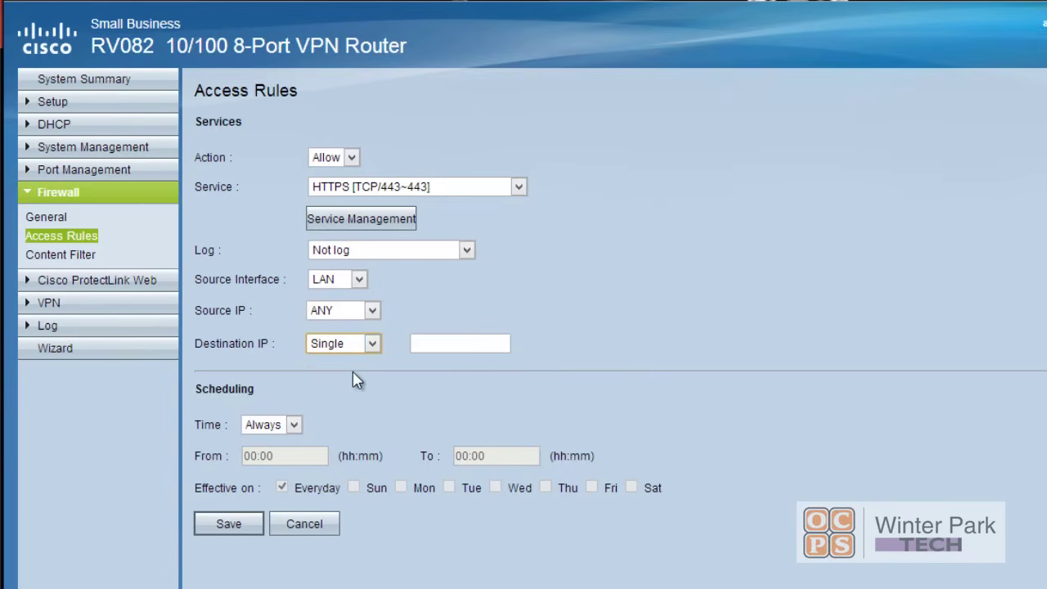
pyautogui.press('Tab')
pyautogui.write('172.16.0.110')
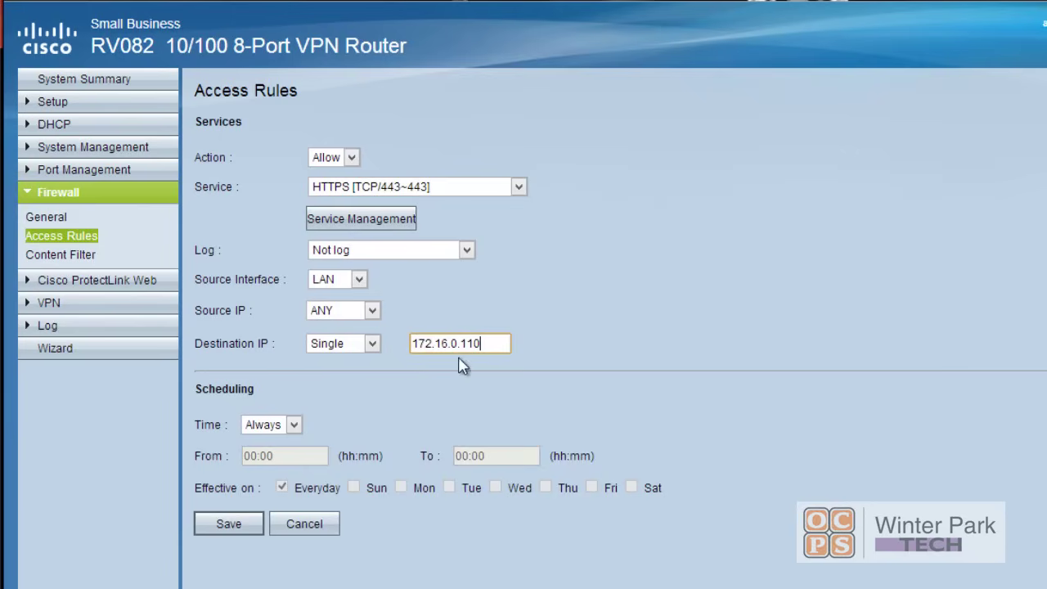
pyautogui.click(237, 526)
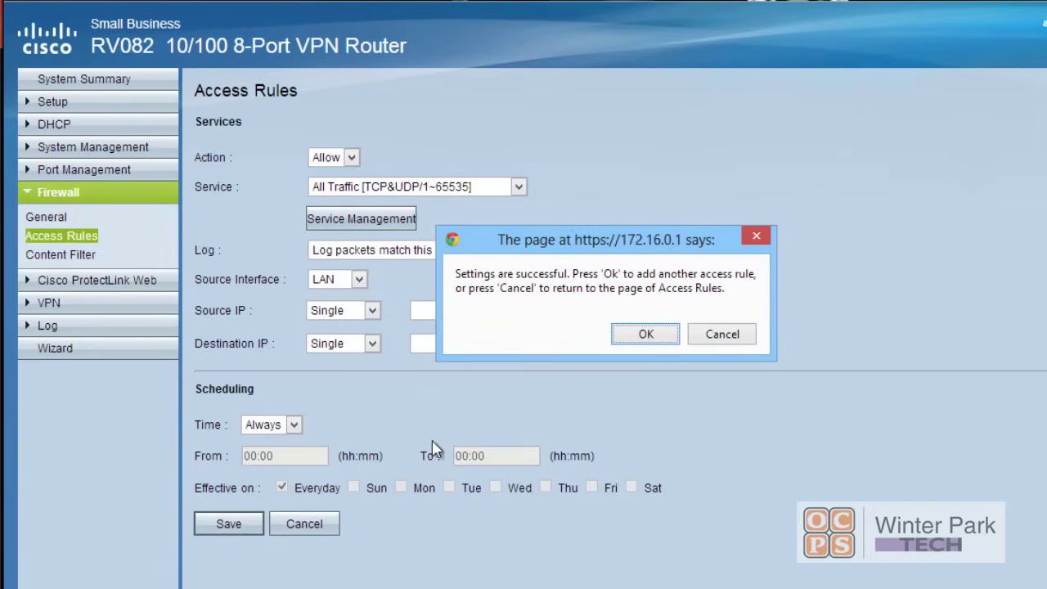
pyautogui.click(644, 335)
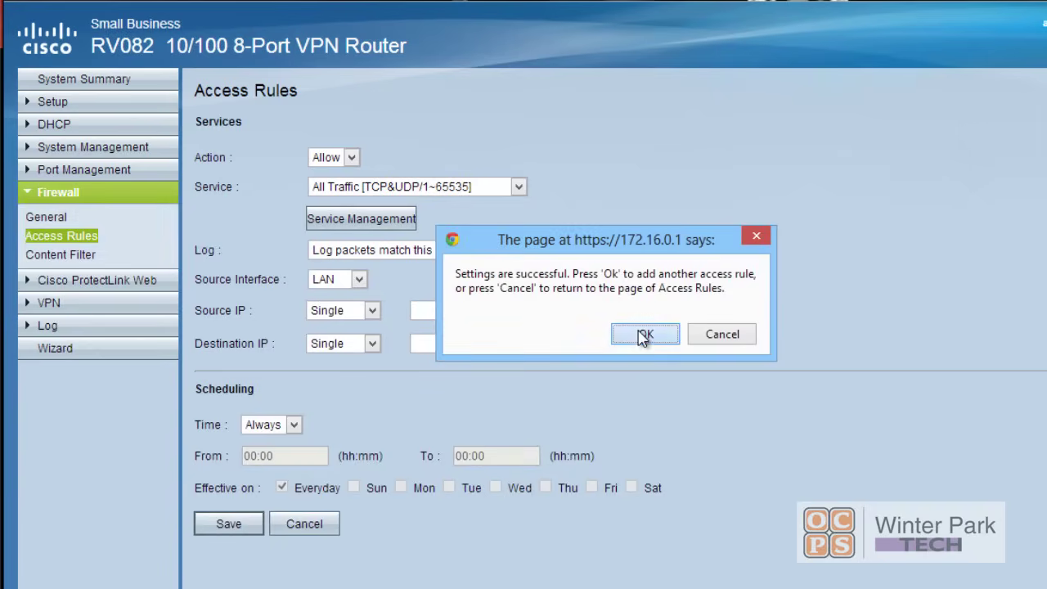
# Return to the Access Rules table showing the HTTPS rule at priority 1 on LAN.
pyautogui.click(85, 240)
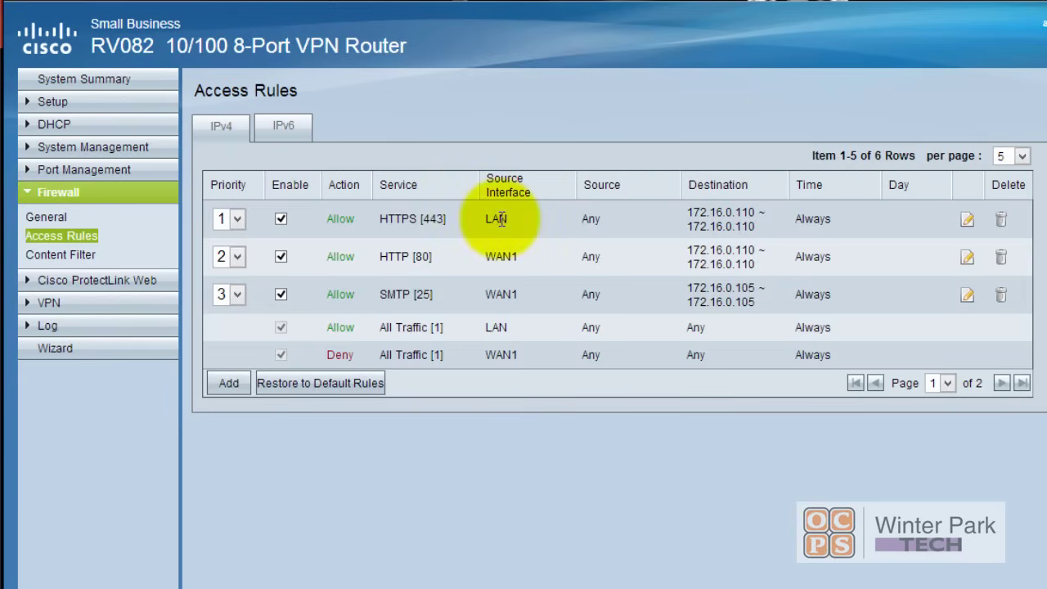
# Edit the priority-1 HTTPS rule to use source interface WAN 1 and save it.
pyautogui.click(966, 222)
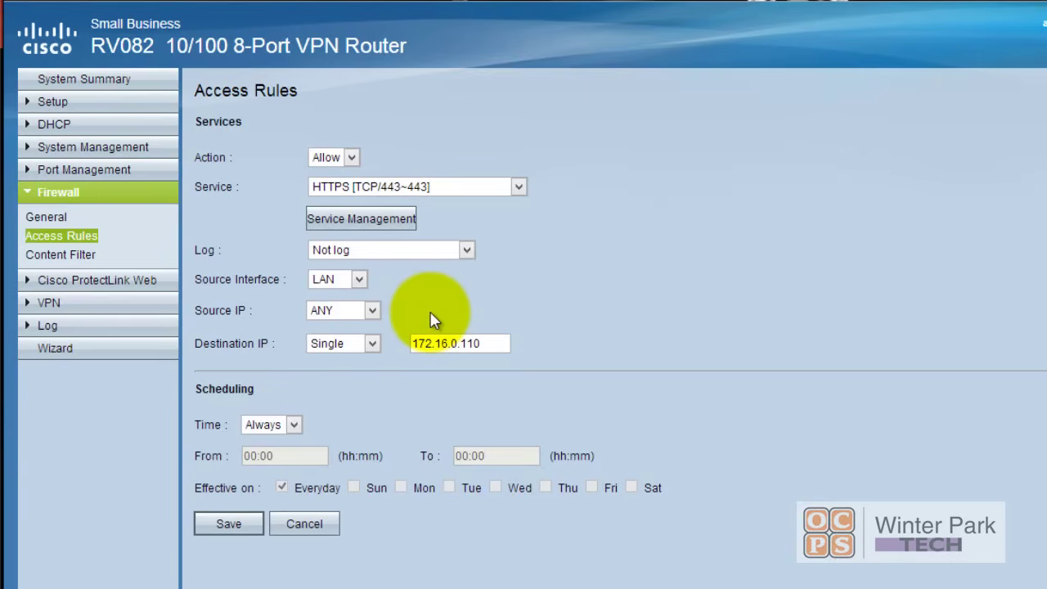
pyautogui.click(360, 279)
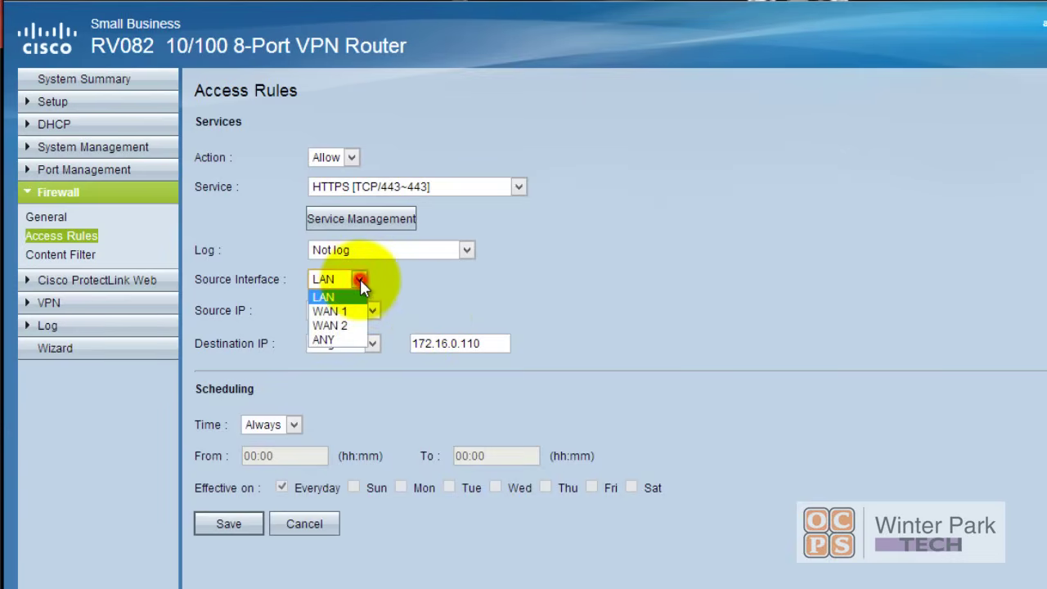
pyautogui.click(350, 312)
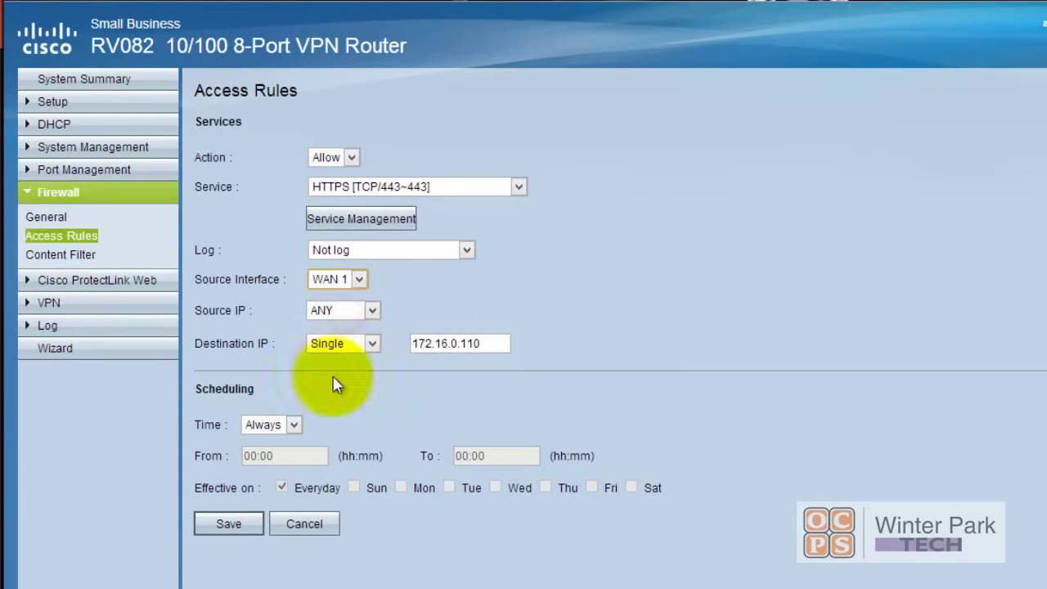
pyautogui.click(237, 524)
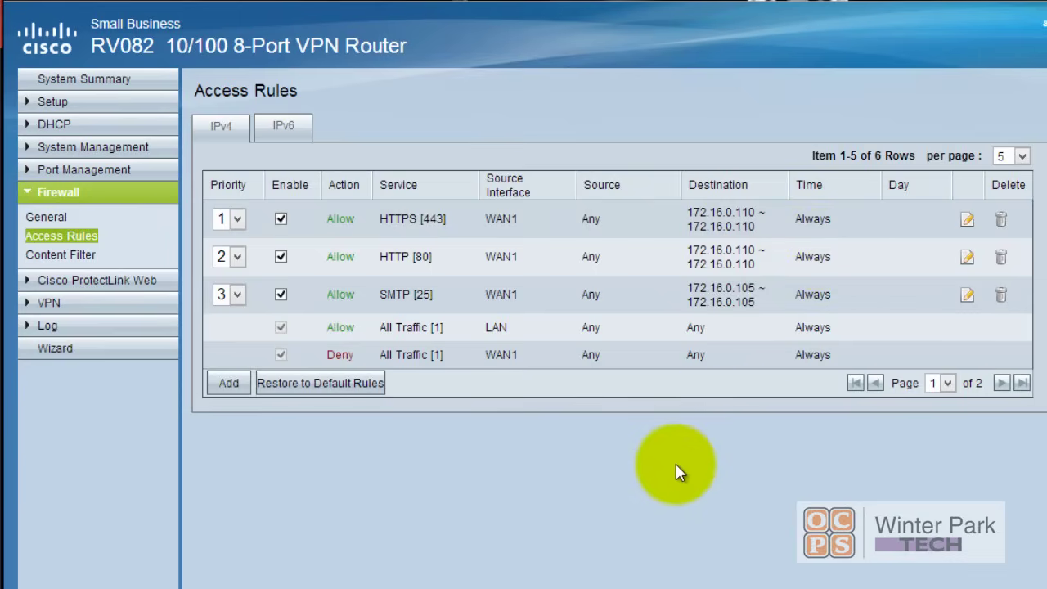
# Start a new access rule, leaving the service at All Traffic.
pyautogui.click(229, 385)
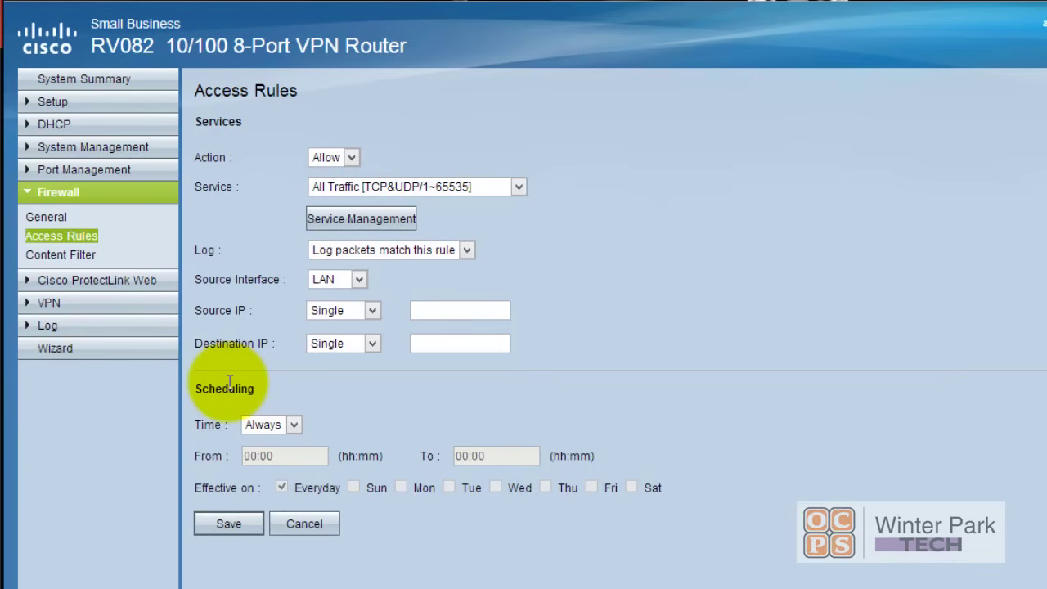
pyautogui.click(519, 188)
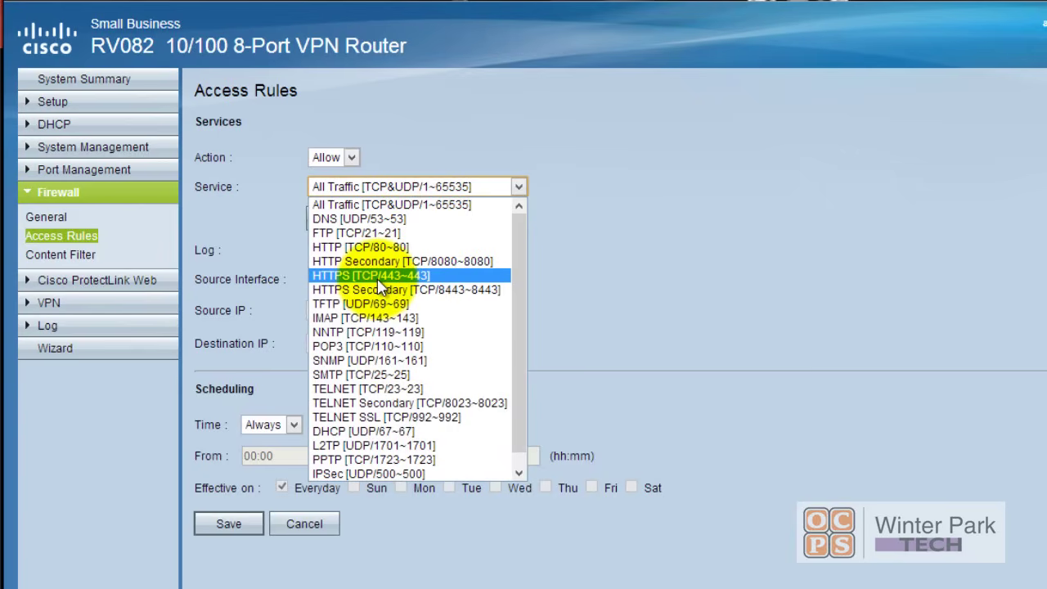
pyautogui.click(354, 487)
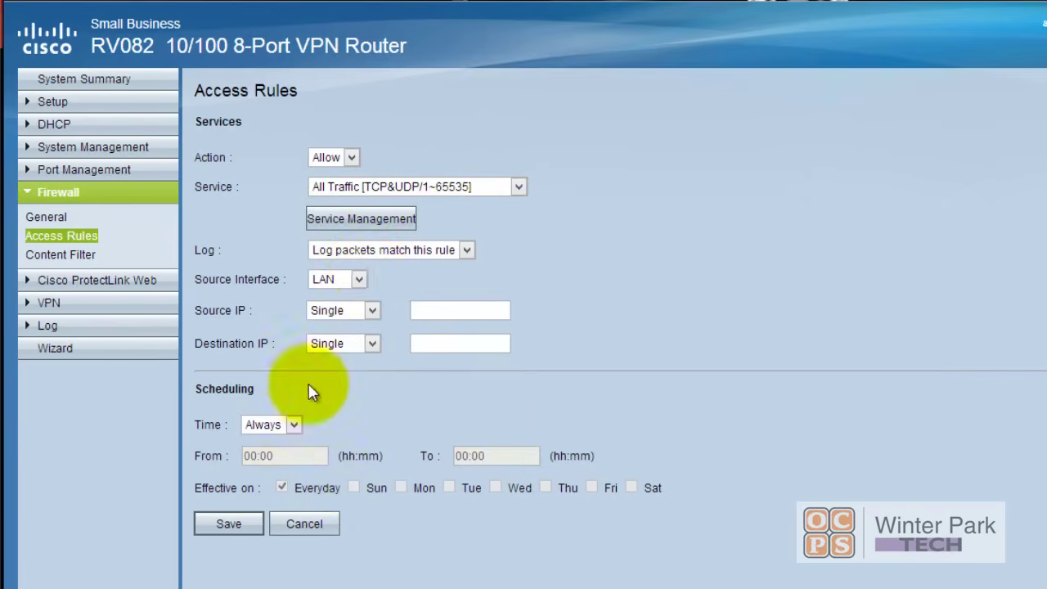
# Define a custom service named RDC for TCP port range 3389–3389 in Service Management.
pyautogui.click(365, 226)
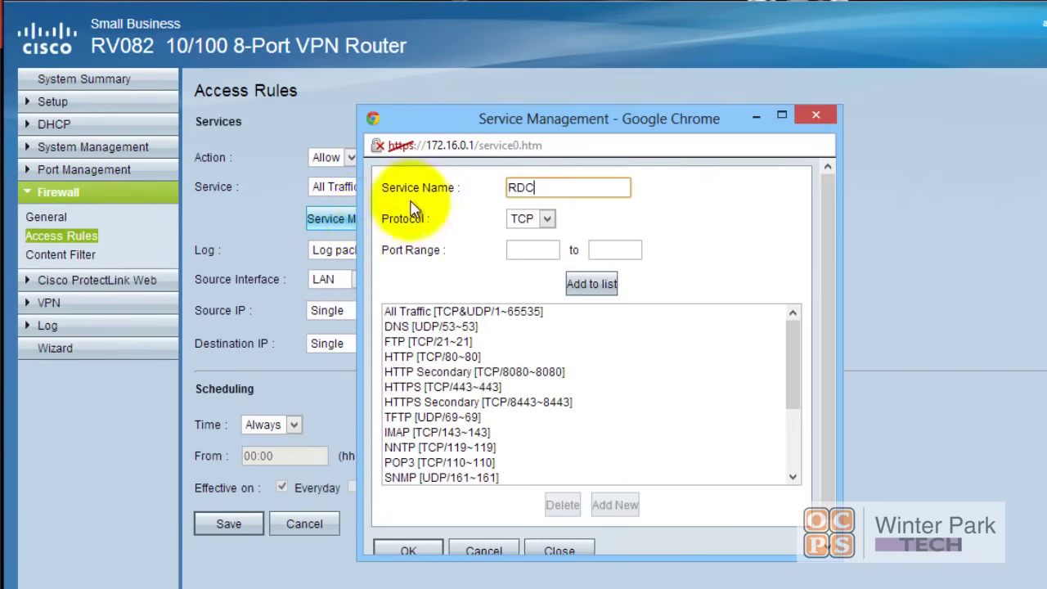
pyautogui.click(545, 250)
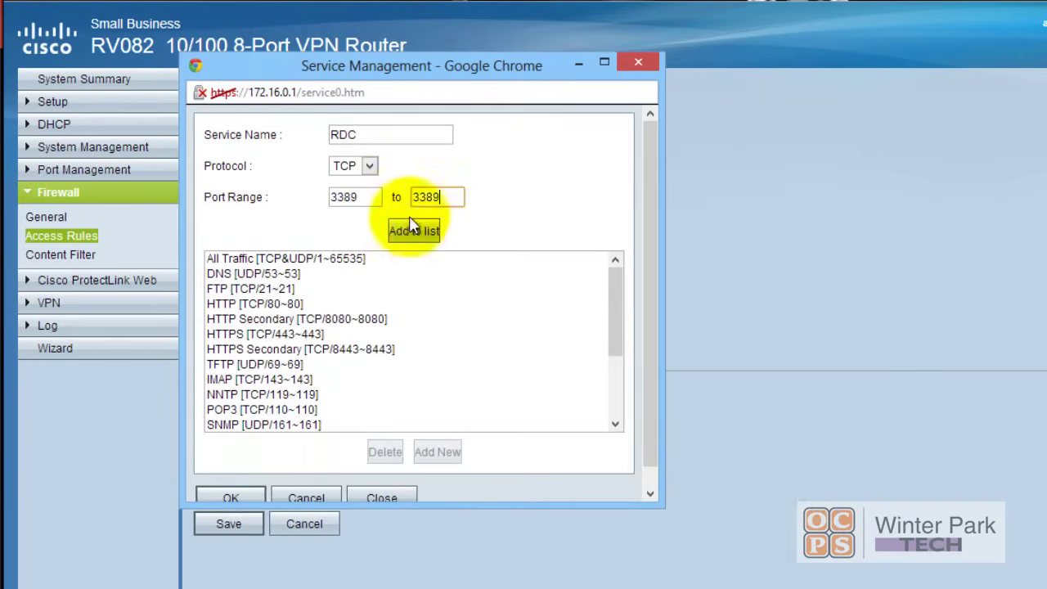
pyautogui.click(414, 232)
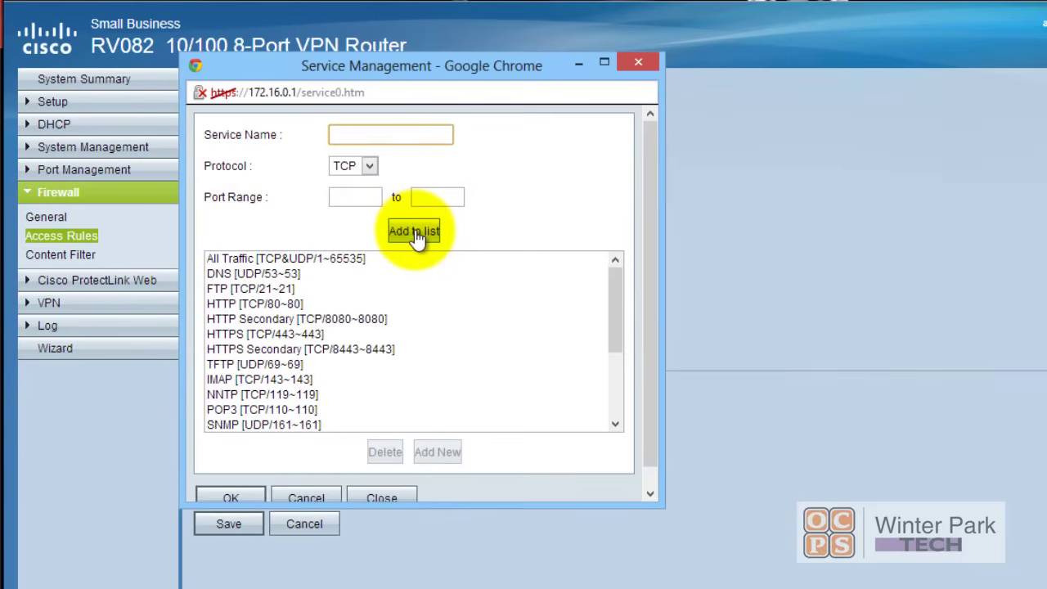
pyautogui.click(239, 498)
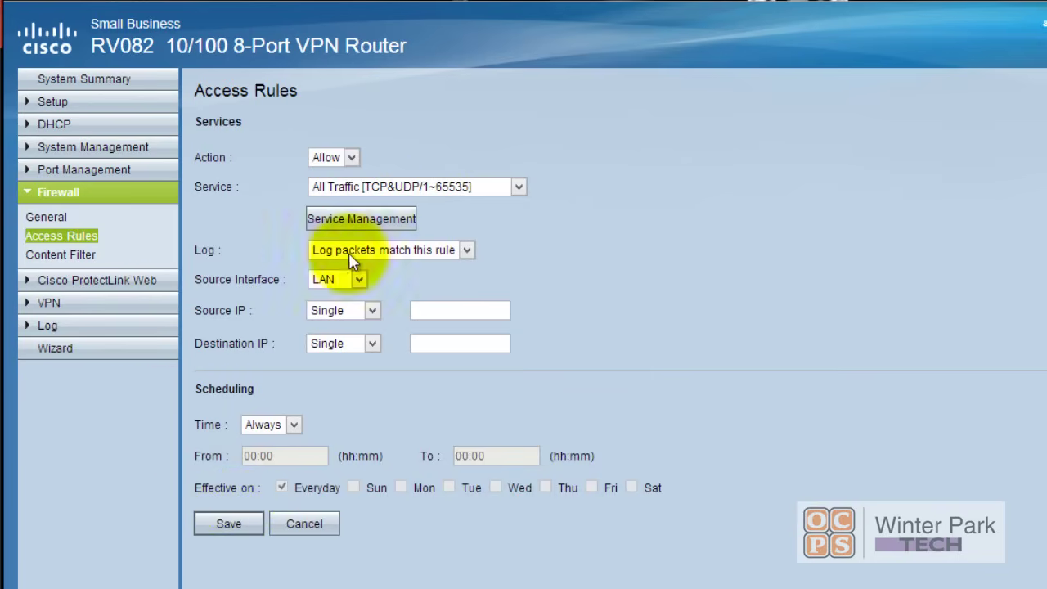
# Set the rule's service to RDC [TCP/3389~3389] with logging set to Not log.
pyautogui.click(517, 188)
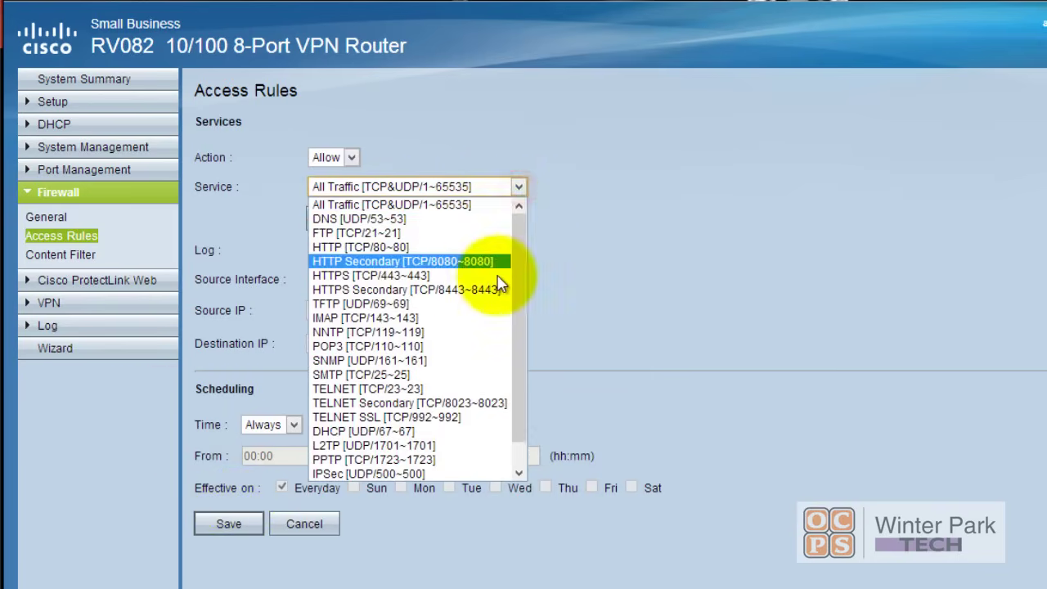
pyautogui.moveTo(518, 324); pyautogui.dragTo(519, 348)
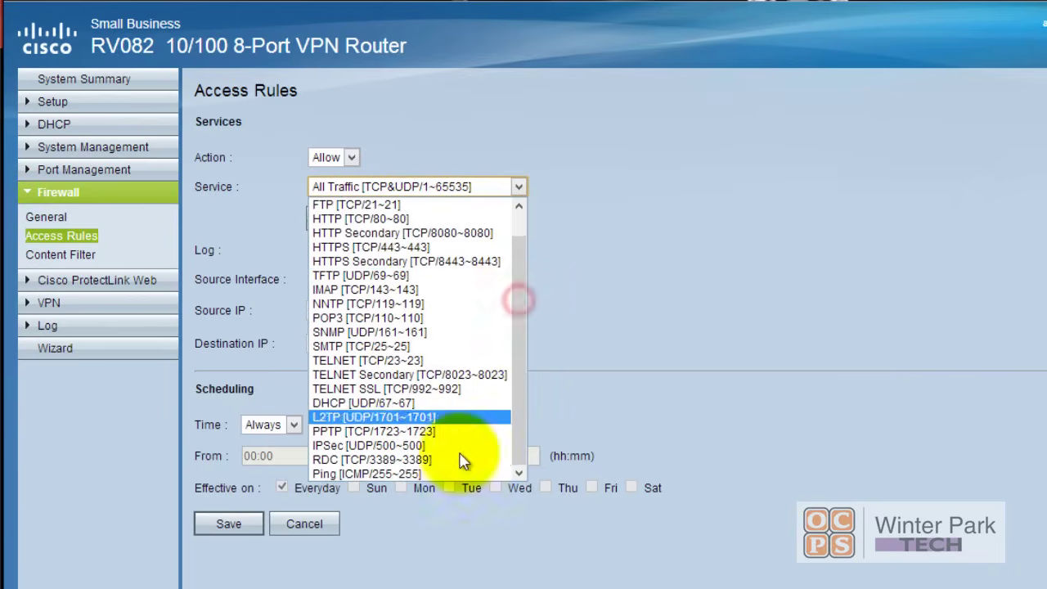
pyautogui.click(368, 459)
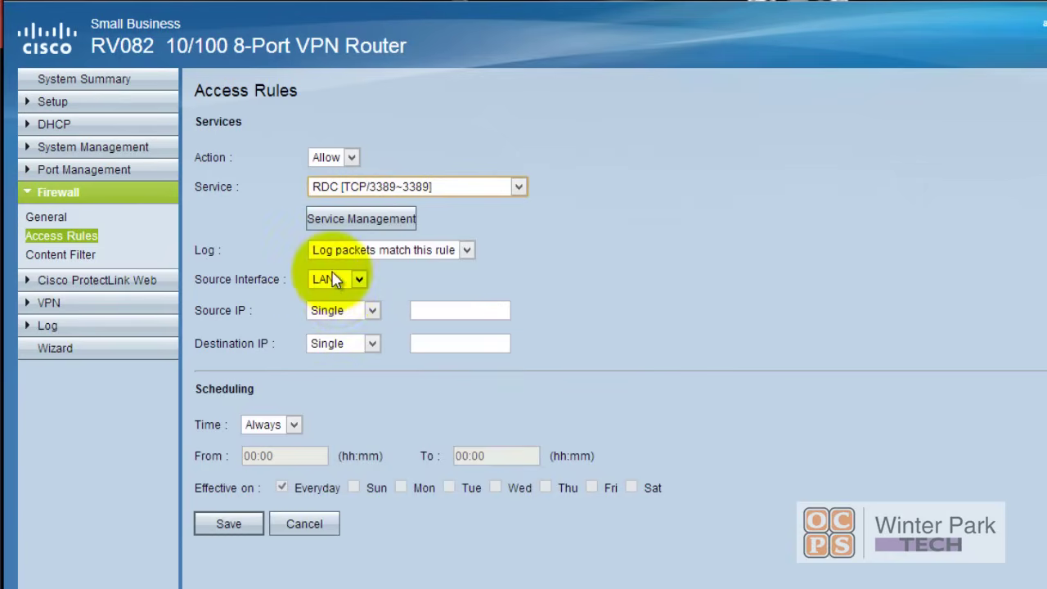
pyautogui.click(467, 251)
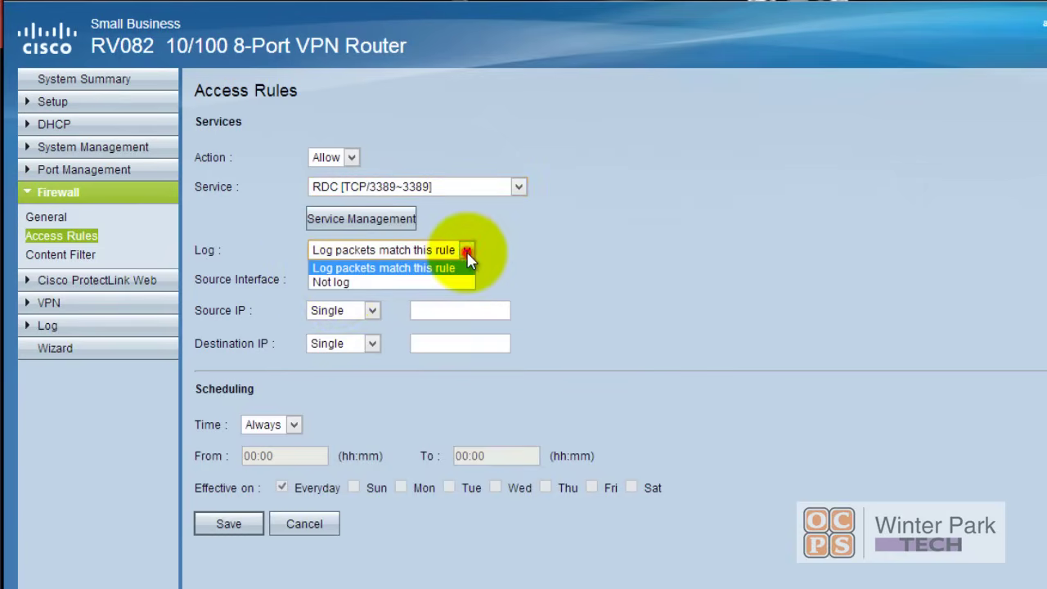
pyautogui.click(426, 282)
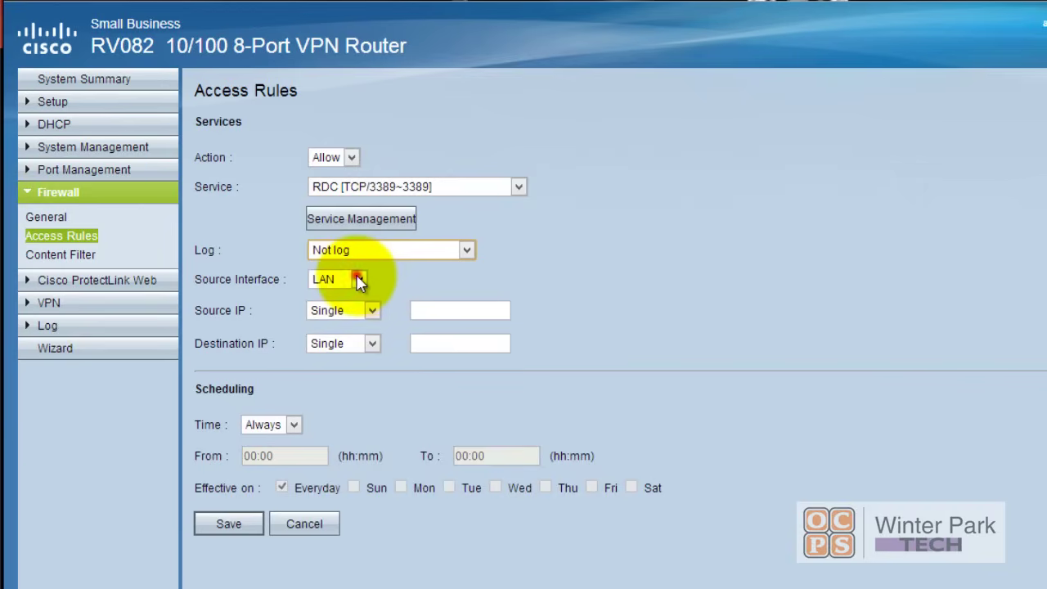
# Take traffic from any source on WAN 1 to destination IP 172.16.0.115.
pyautogui.click(360, 279)
pyautogui.click(353, 314)
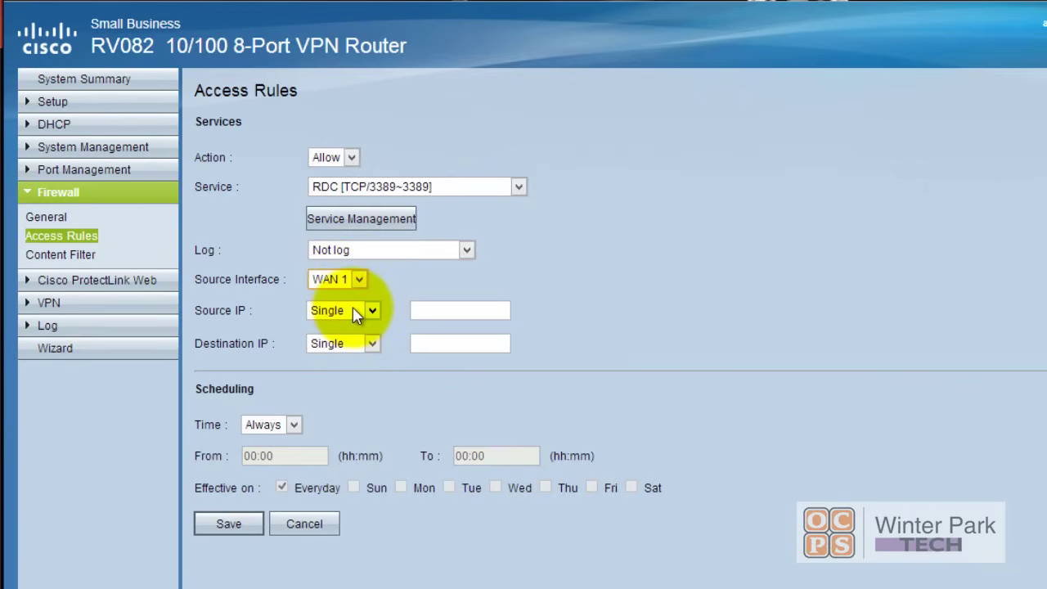
pyautogui.click(373, 313)
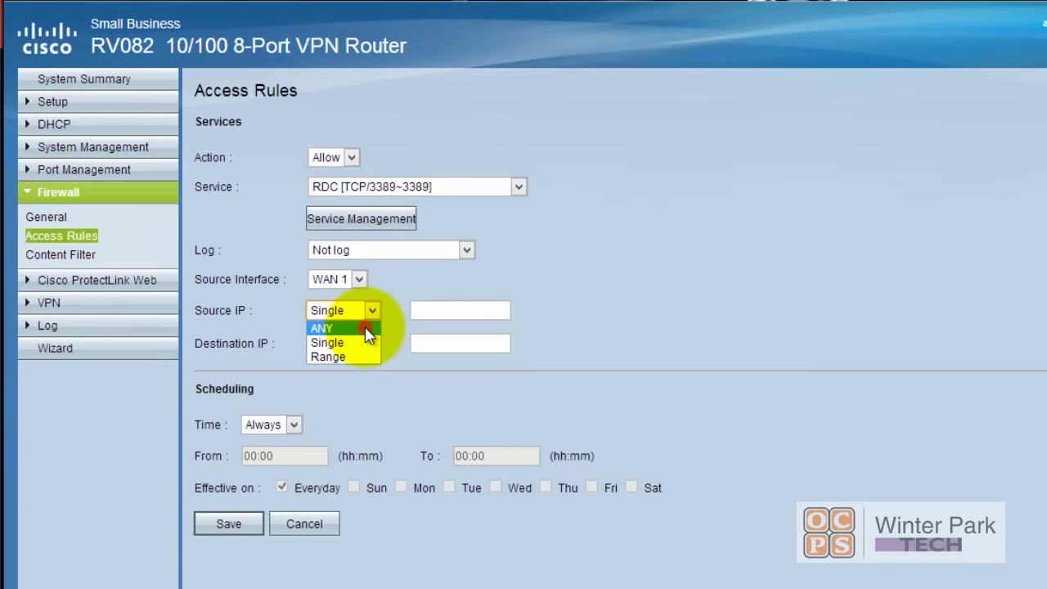
pyautogui.click(365, 329)
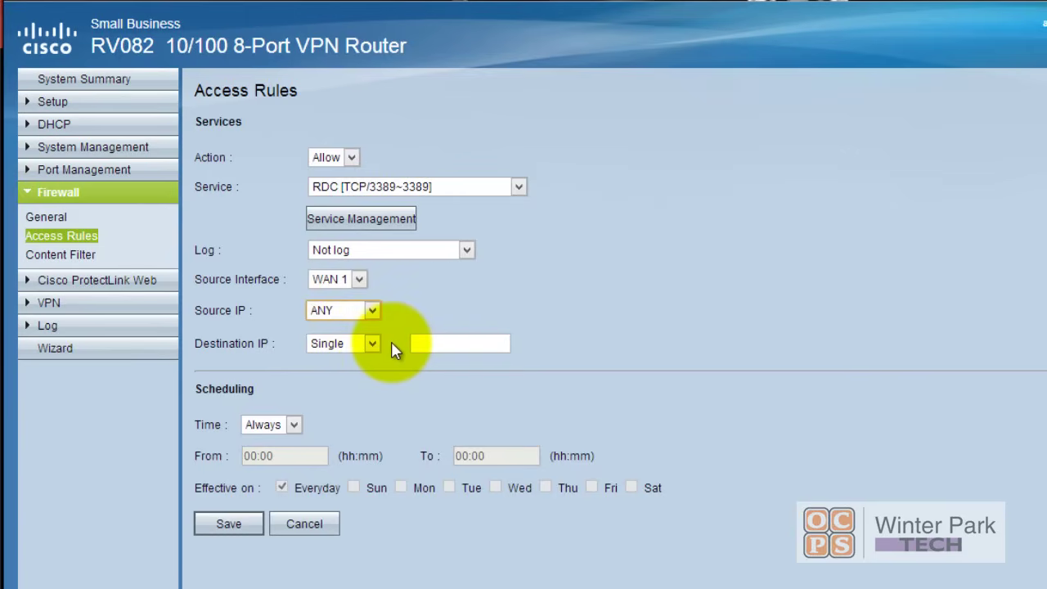
pyautogui.write('172.16.0.115')
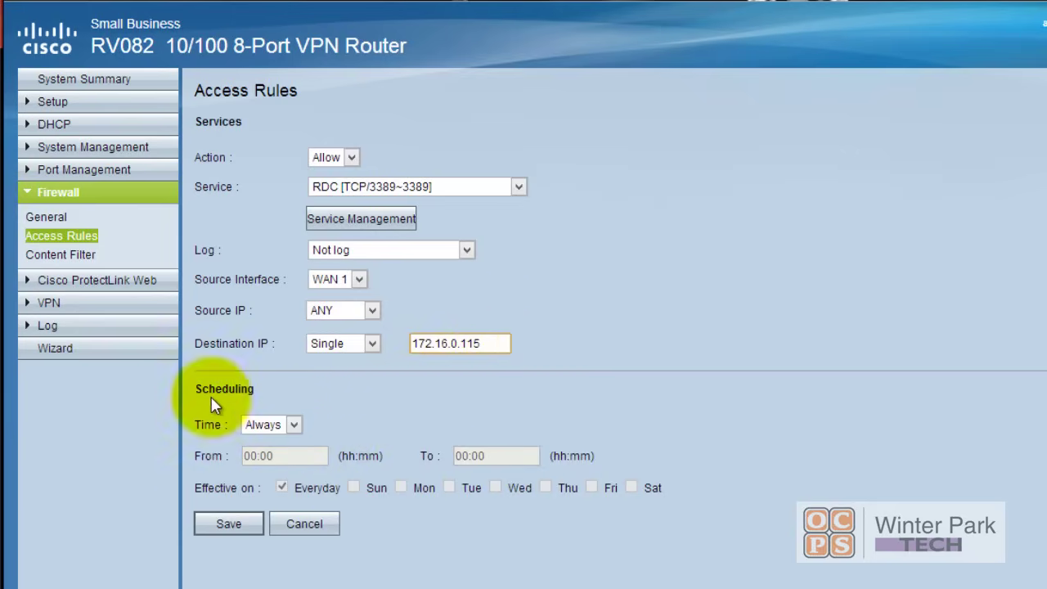
# Schedule the RDC rule for interval 06:00 to 23:00 every day and save it.
pyautogui.click(294, 425)
pyautogui.click(295, 426)
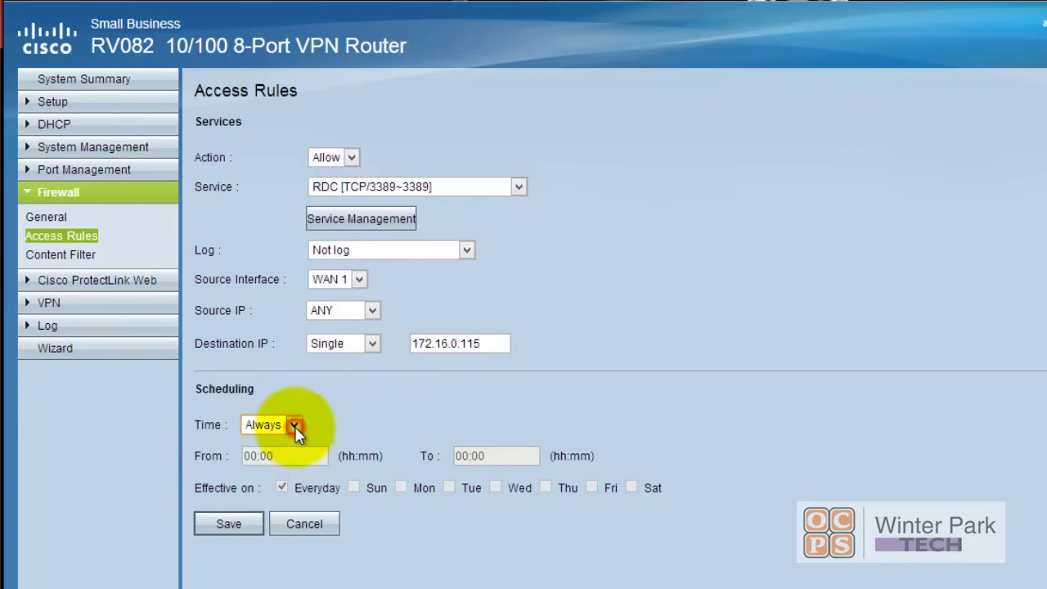
pyautogui.click(295, 426)
pyautogui.click(278, 455)
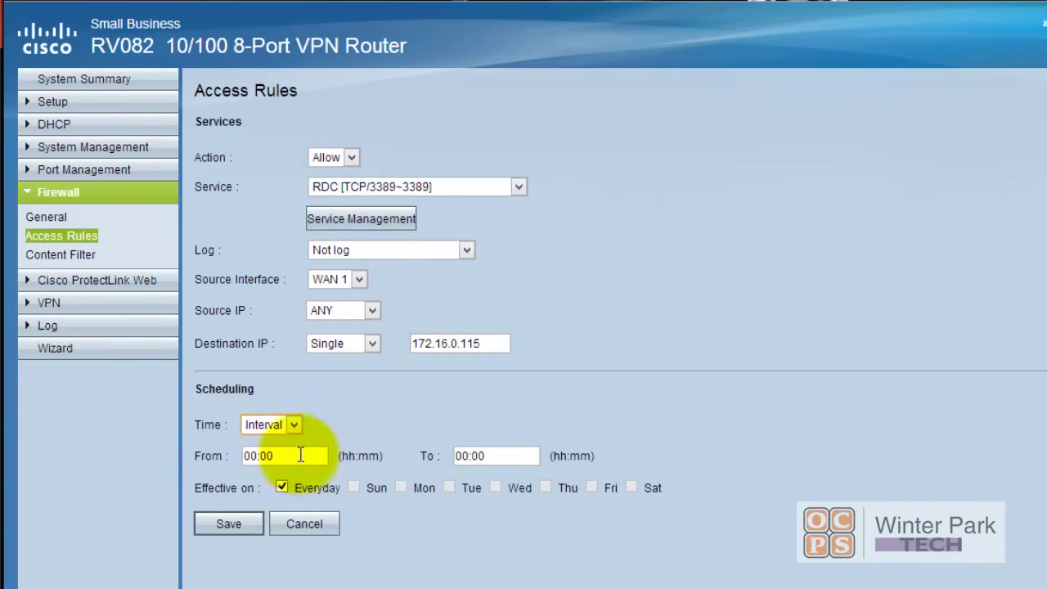
pyautogui.write('11:0006:00')
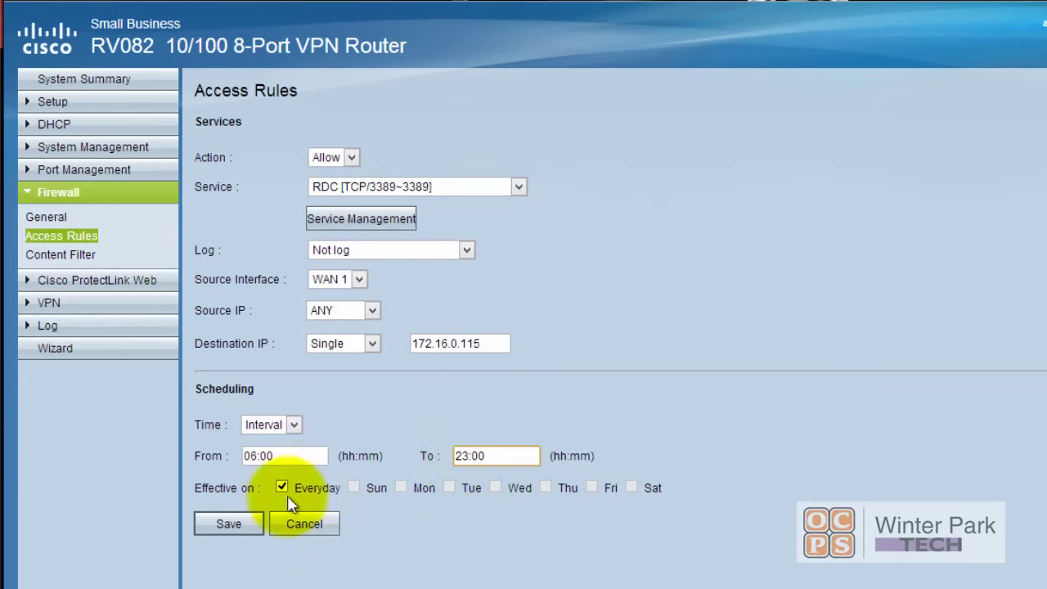
pyautogui.click(230, 525)
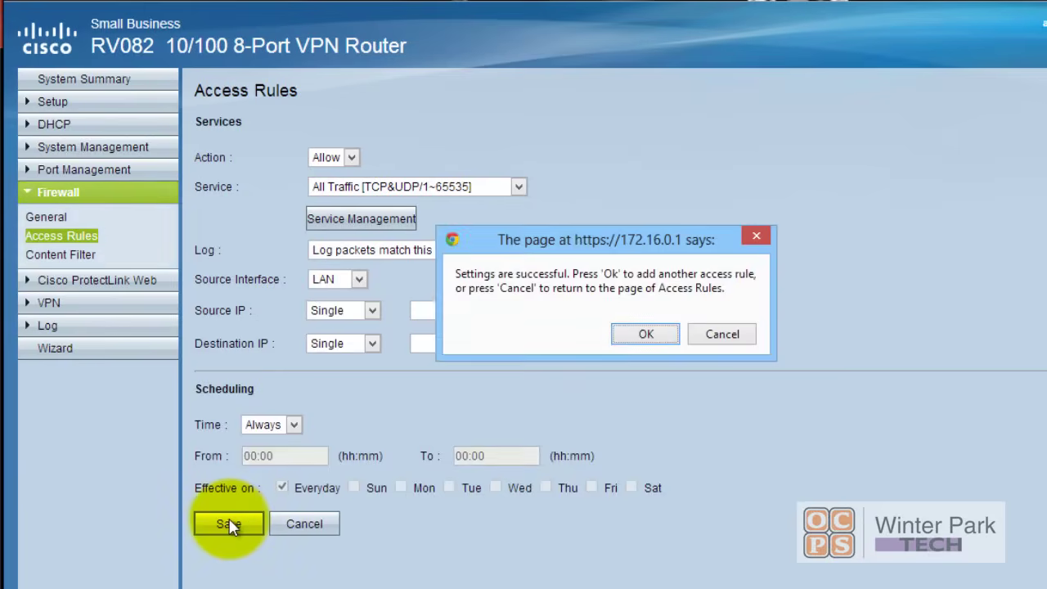
# Acknowledge the save confirmation to return to the Access Rules list.
pyautogui.click(650, 333)
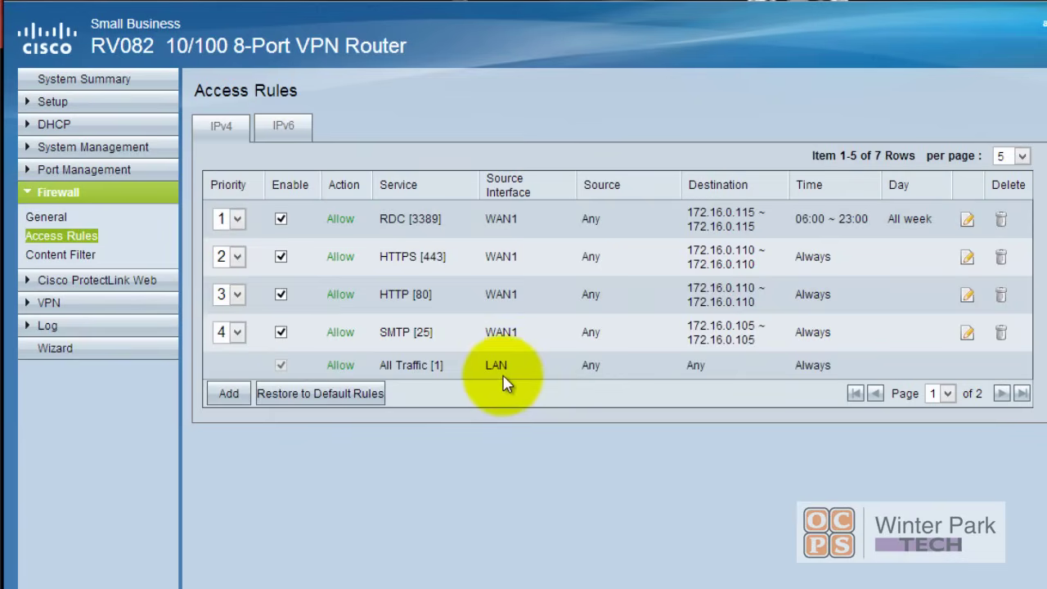
# Enable Block Forbidden Domains in the Firewall Content Filter settings.
pyautogui.click(62, 260)
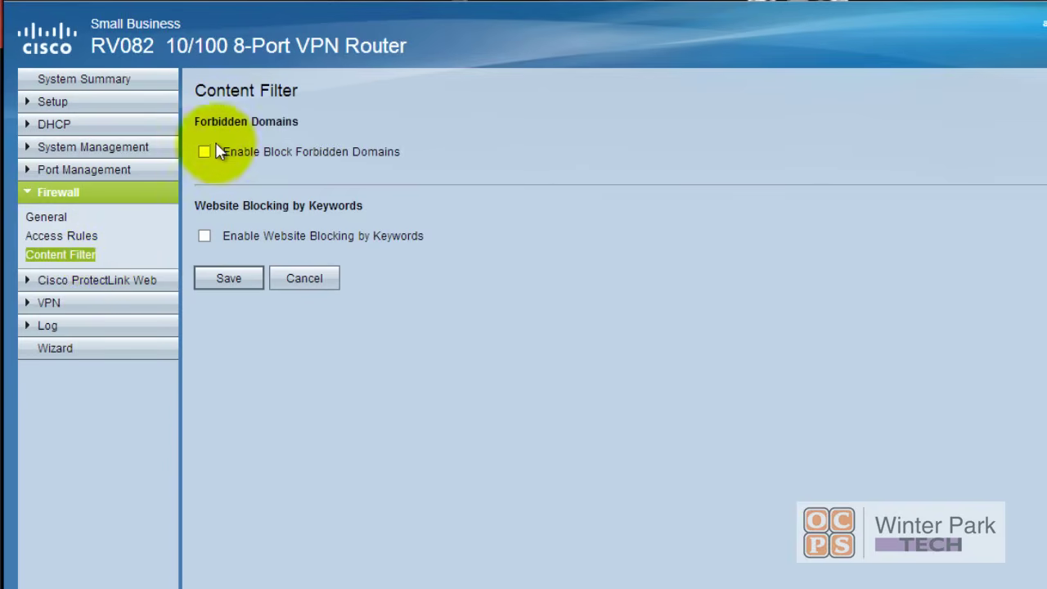
pyautogui.click(204, 151)
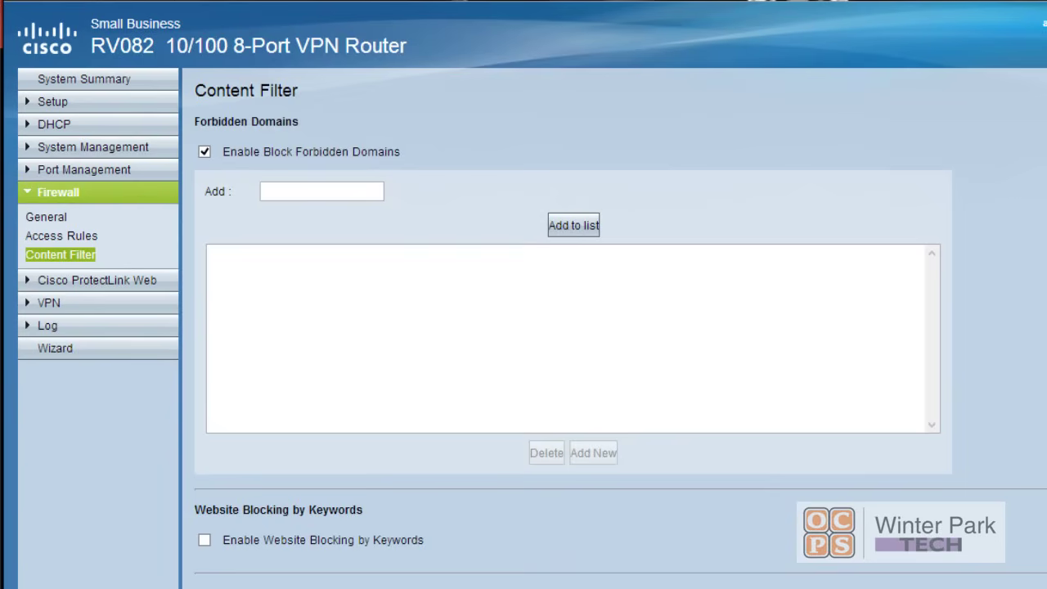
pyautogui.scroll(-3, 572, 327)
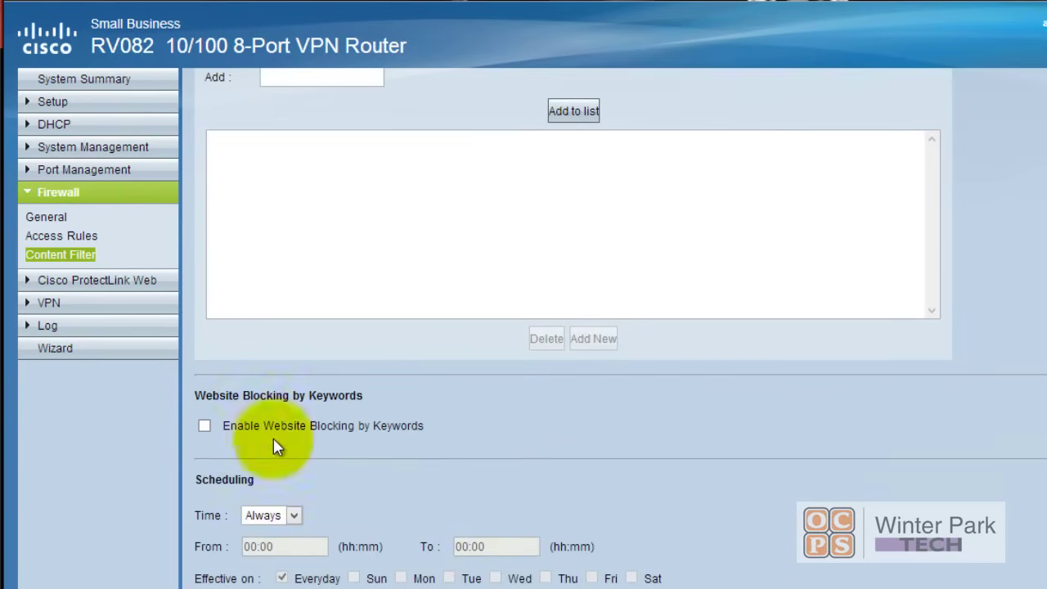
# Enable Website Blocking by Keywords and review the content filter page.
pyautogui.click(204, 427)
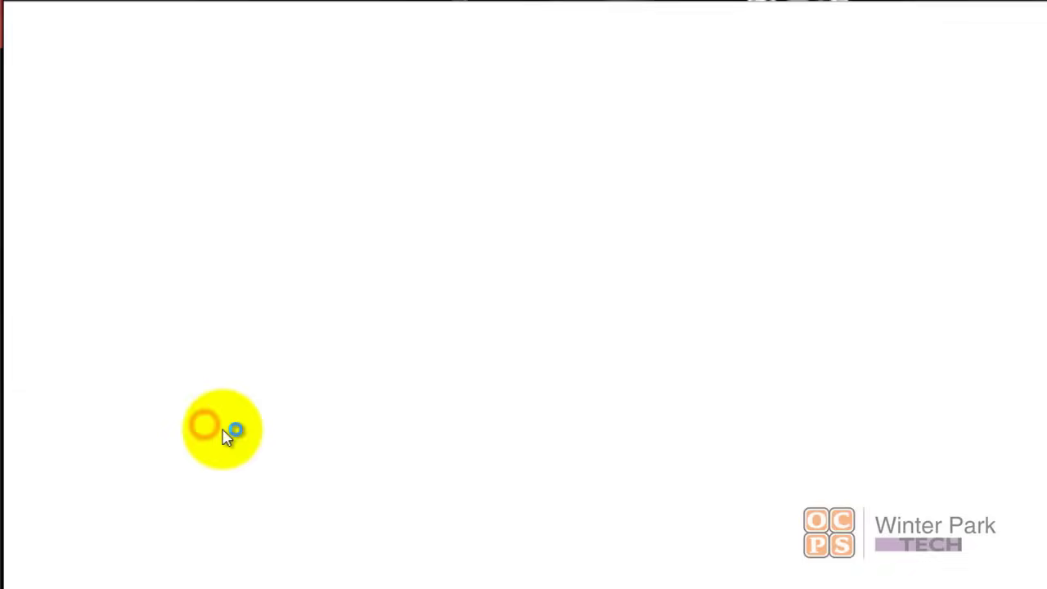
pyautogui.scroll(-3, 736, 466)
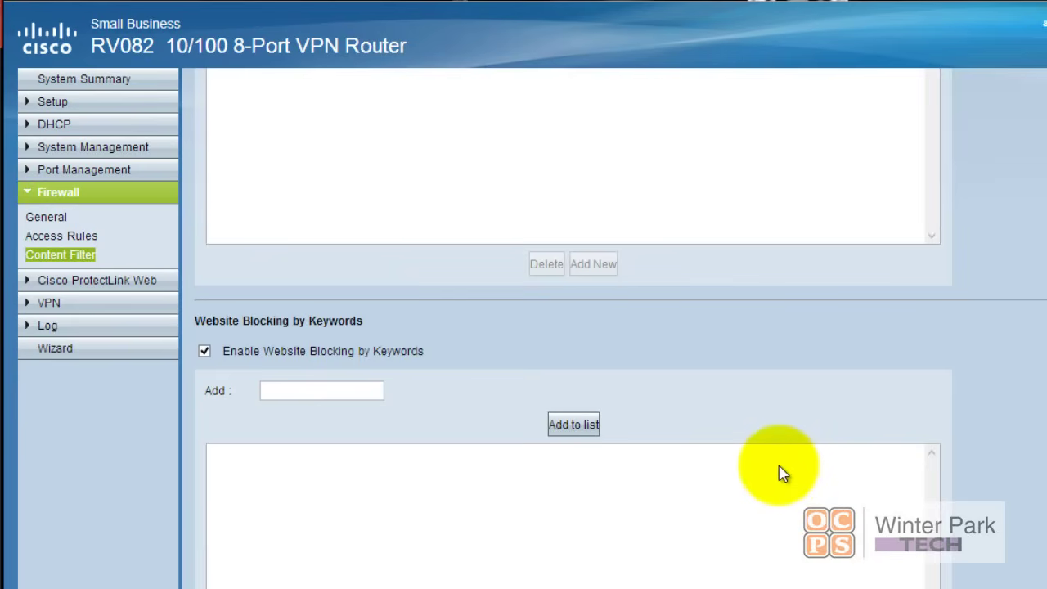
pyautogui.scroll(-3, 572, 327)
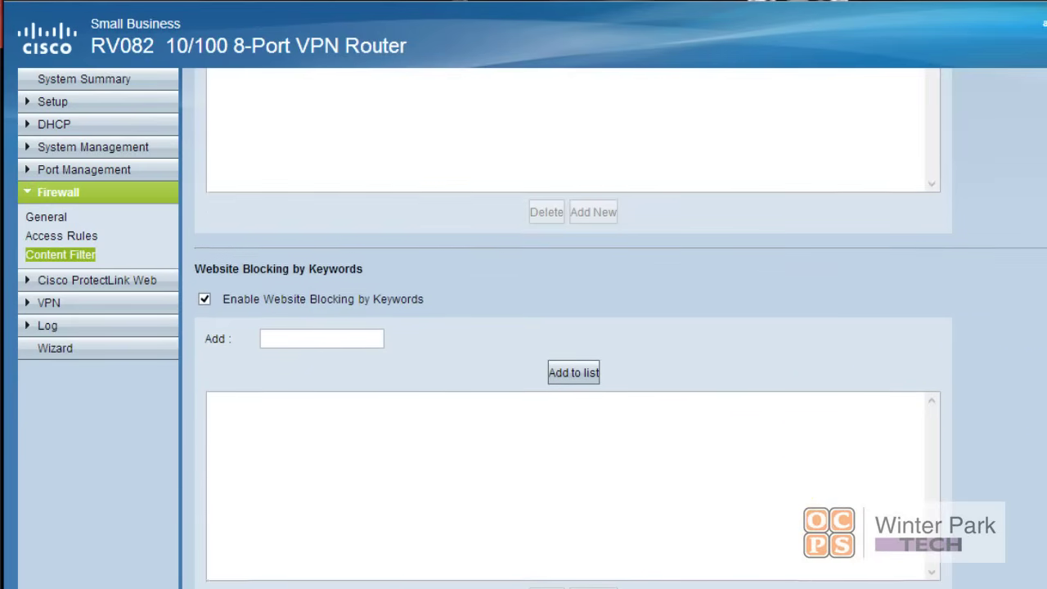
pyautogui.scroll(5, 572, 327)
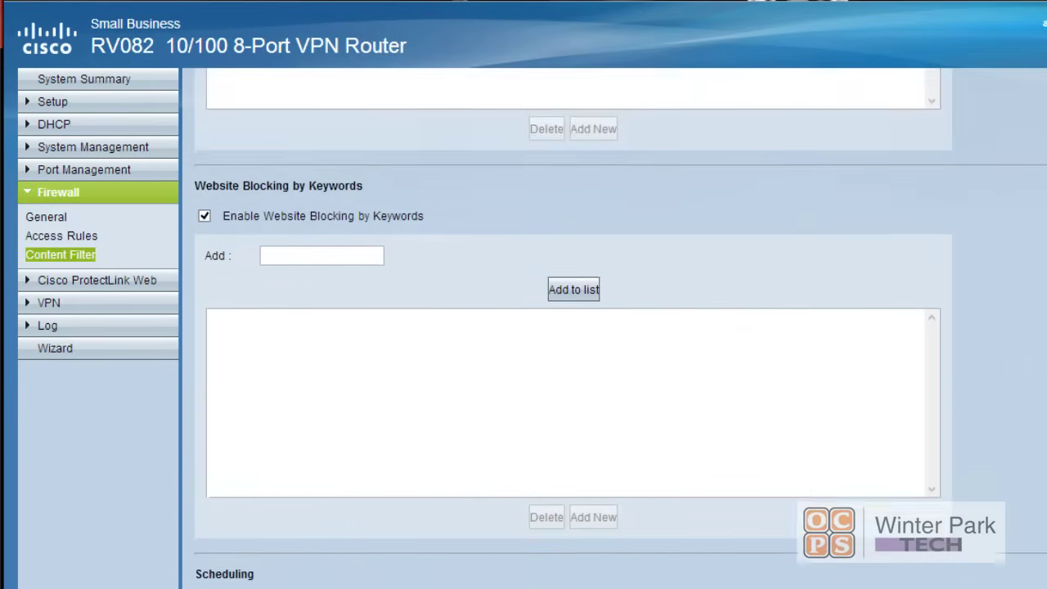
pyautogui.scroll(-5, 573, 327)
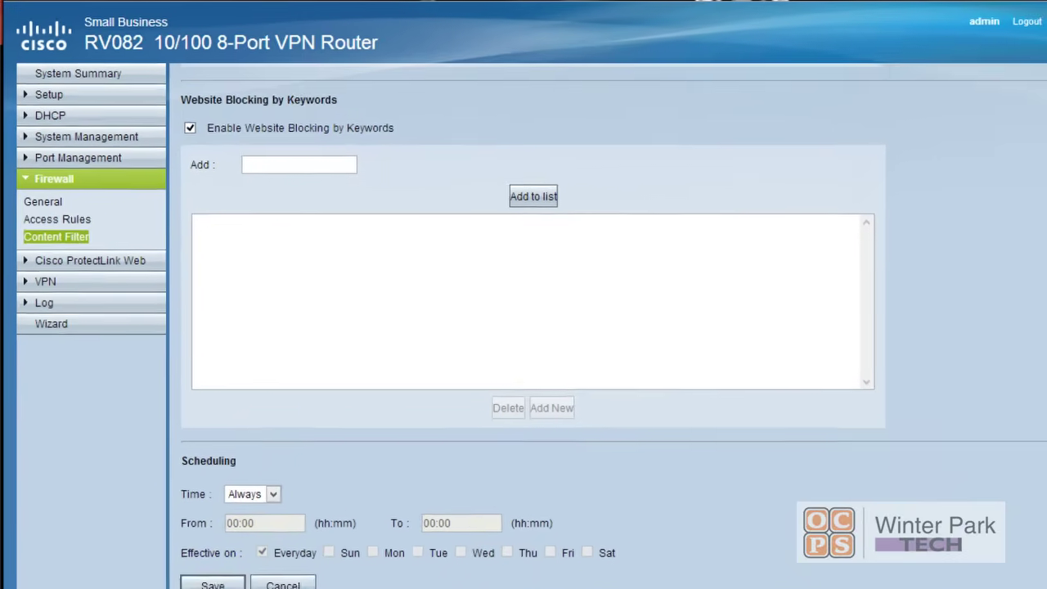
pyautogui.scroll(5, 1034, 400)
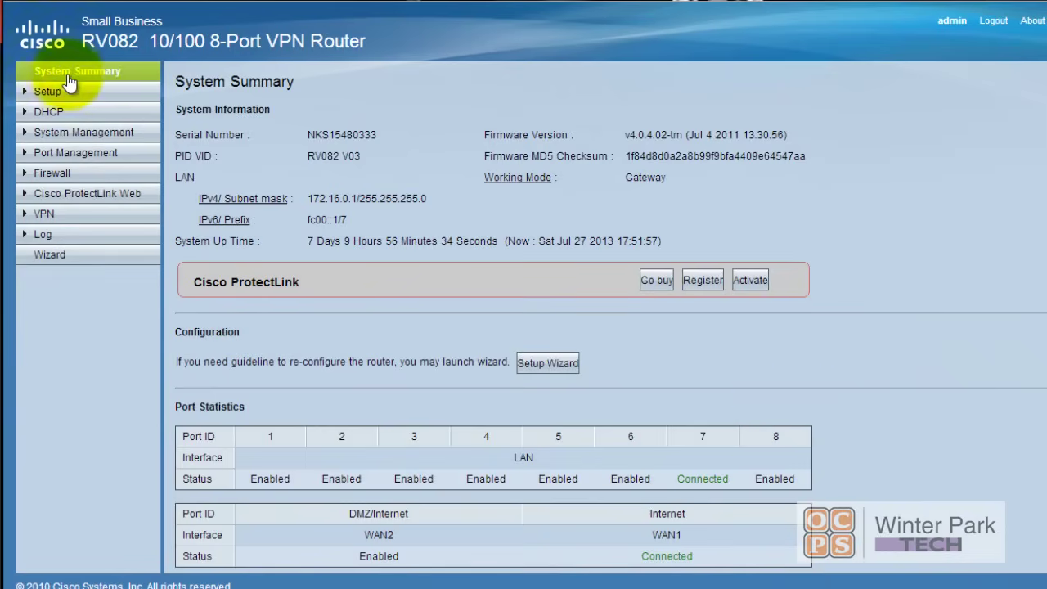
pyautogui.scroll(-10, 858, 287)
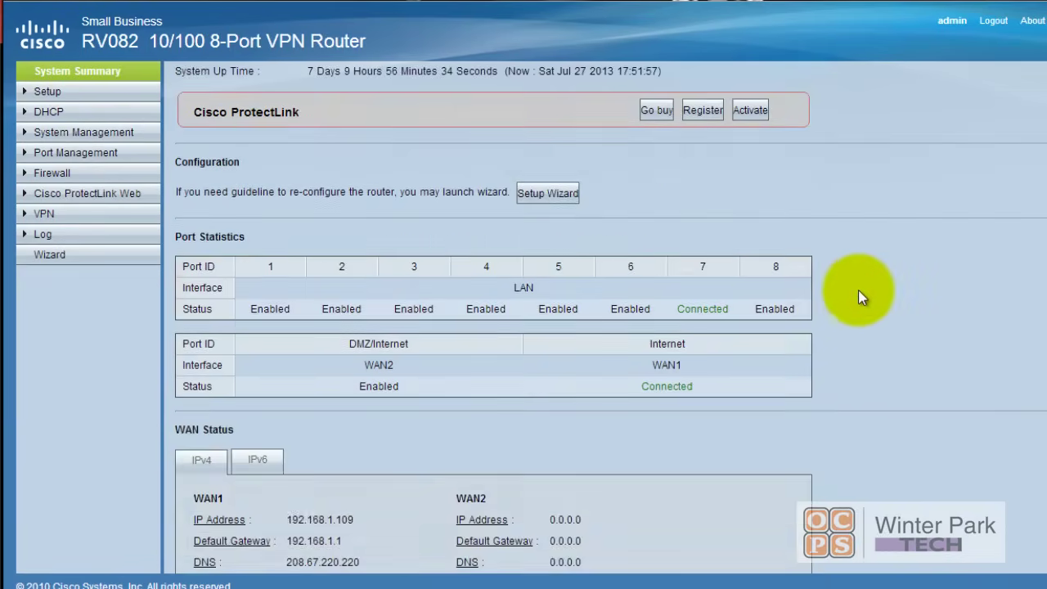